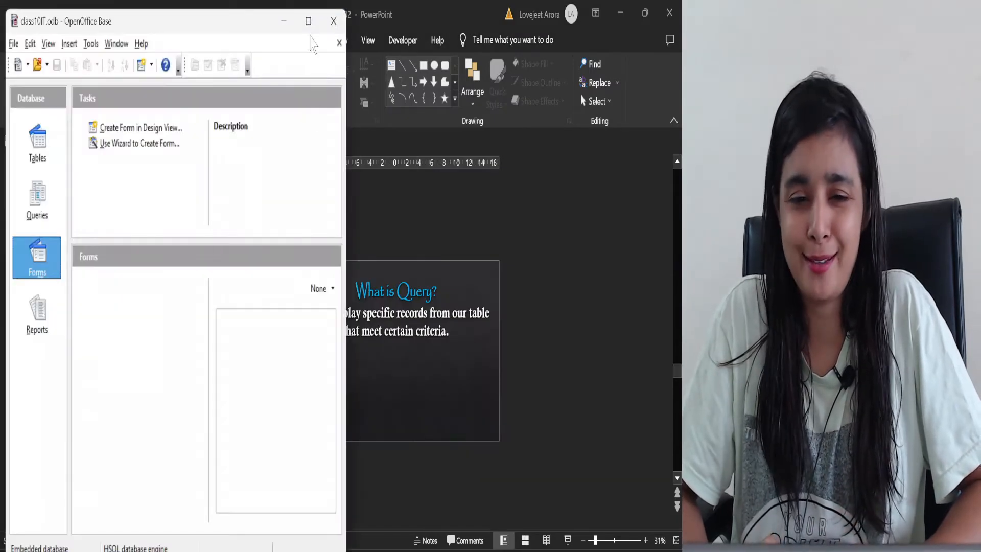
Maximize the class10IT database window, list its tables, and take a screen snip of the database object categories
left_click(307, 21)
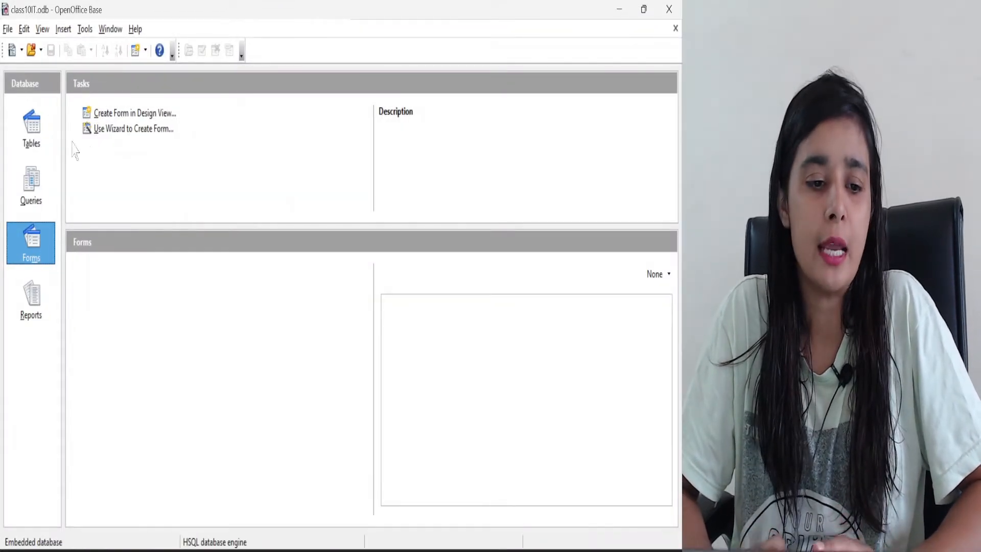
left_click(34, 134)
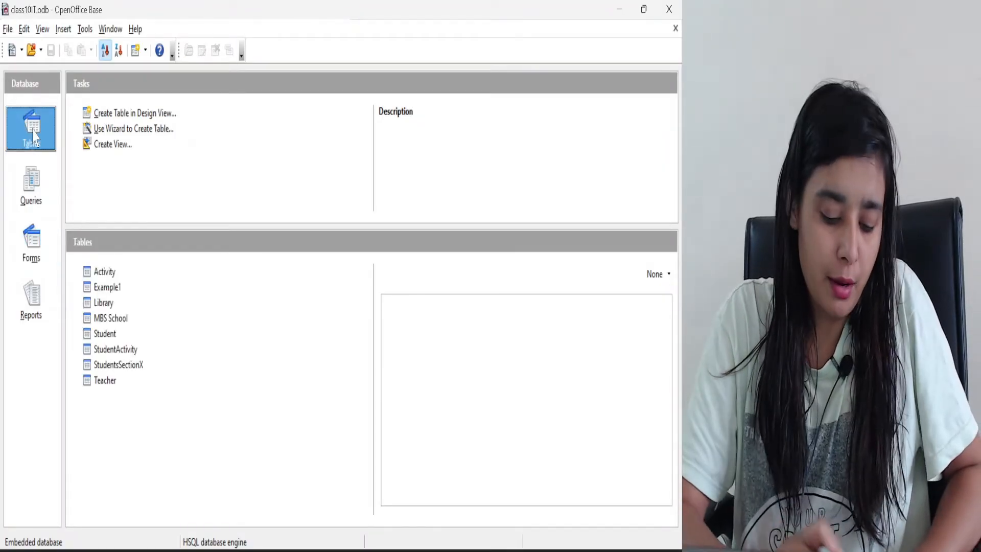
key("super+shift+s")
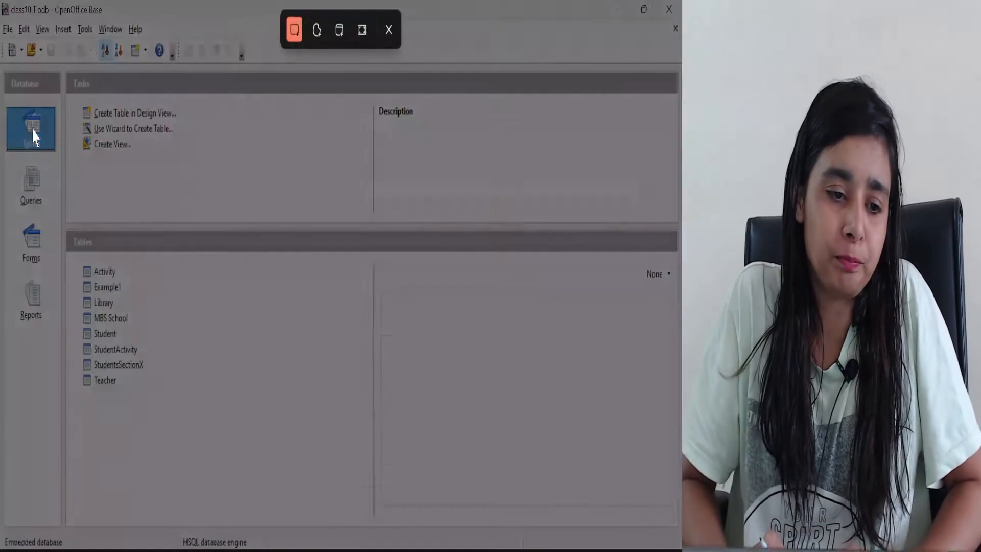
left_click_drag(4, 90, 99, 338)
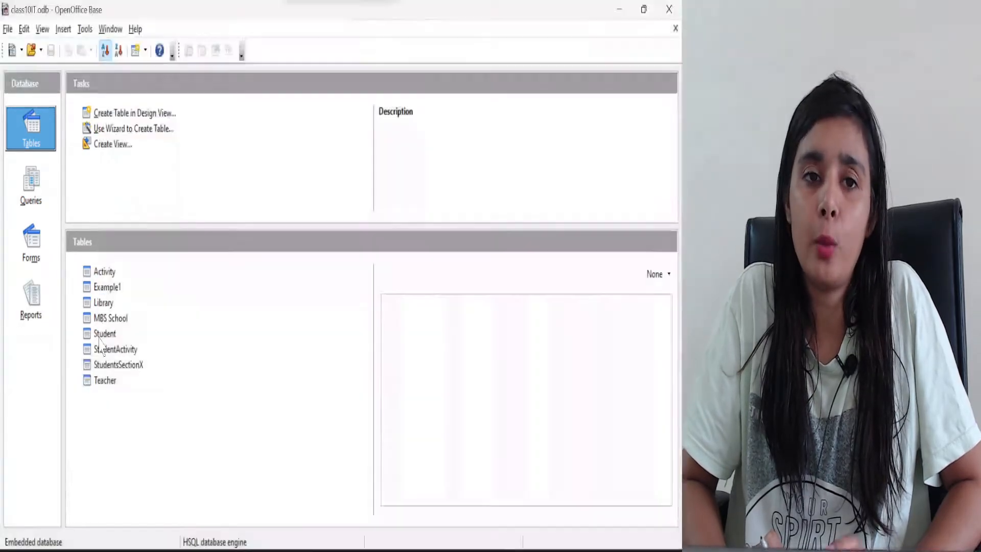
left_click(35, 200)
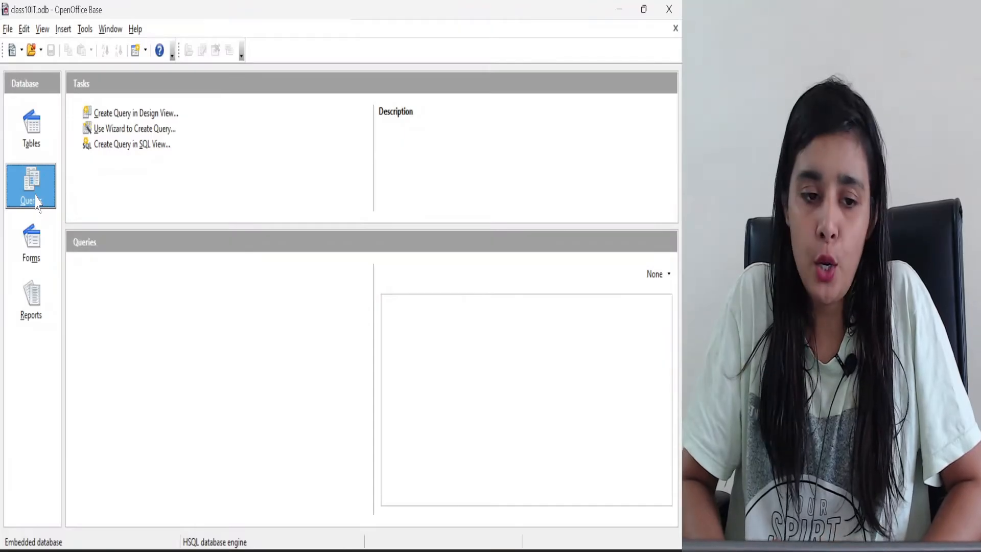
left_click(165, 129)
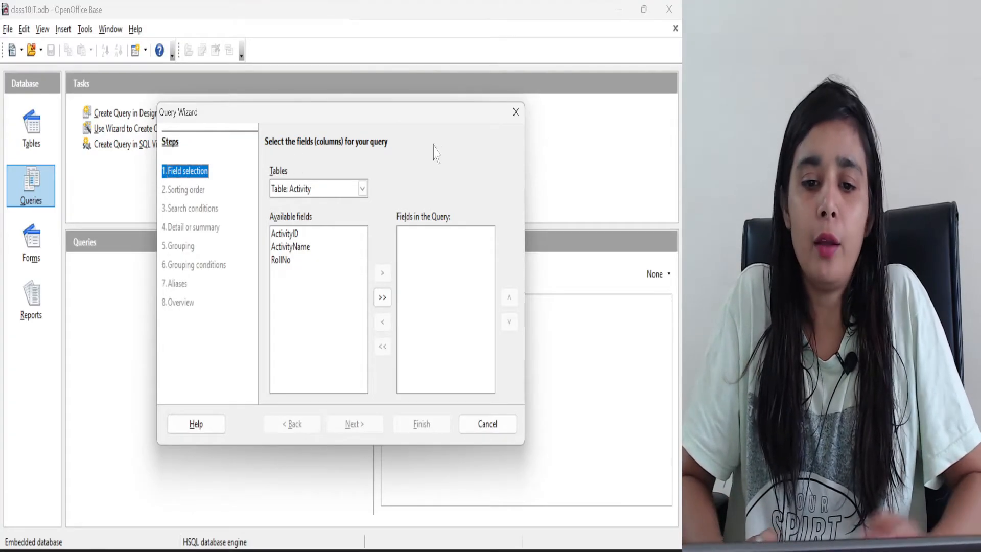
left_click(518, 115)
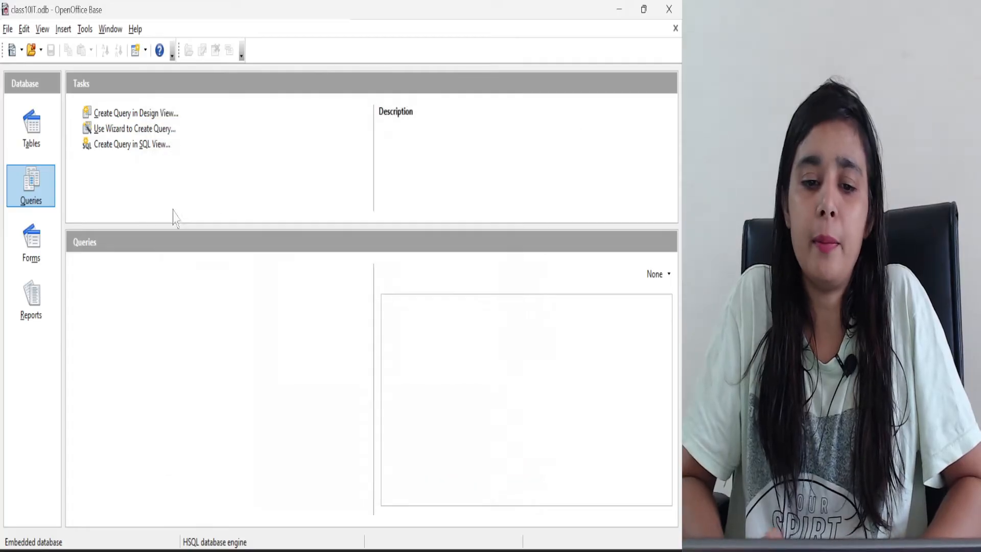
Open the Student table from the database's tables and capture a screen snip of all its records
left_click(36, 146)
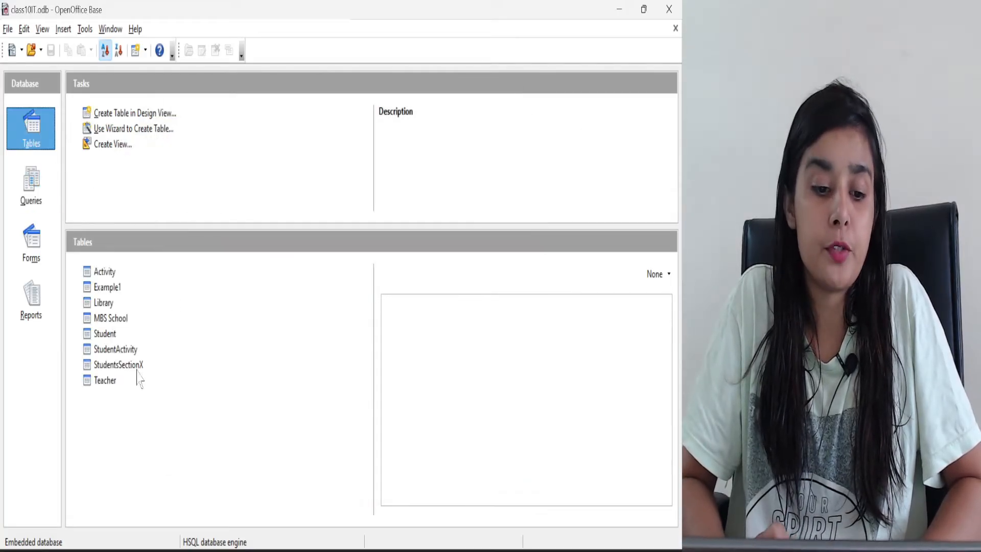
double_click(105, 333)
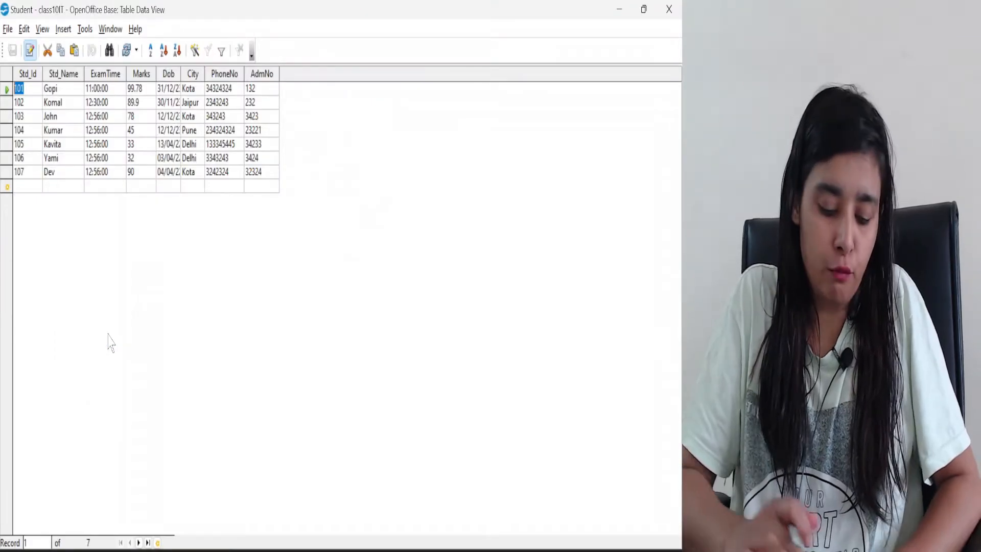
key("super+shift+s")
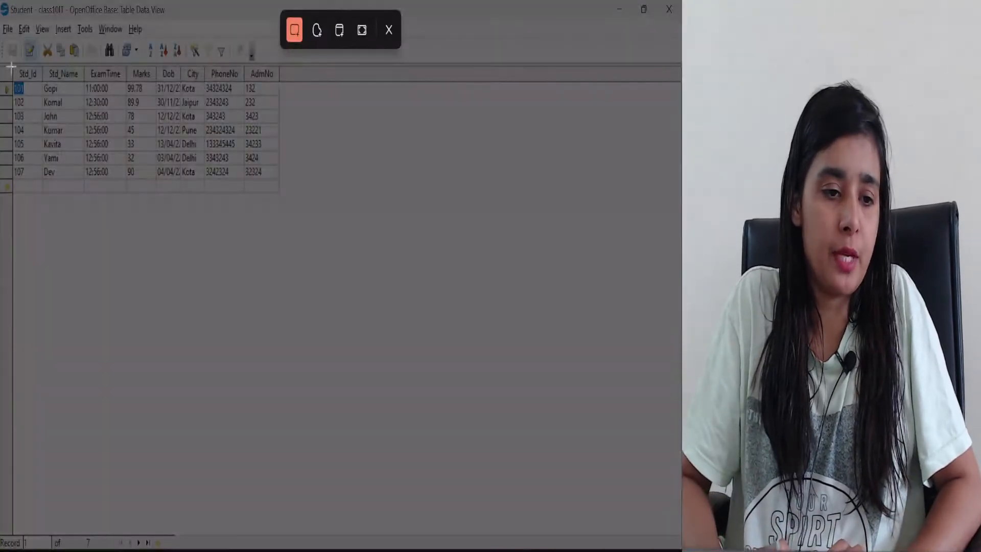
left_click_drag(11, 62, 281, 181)
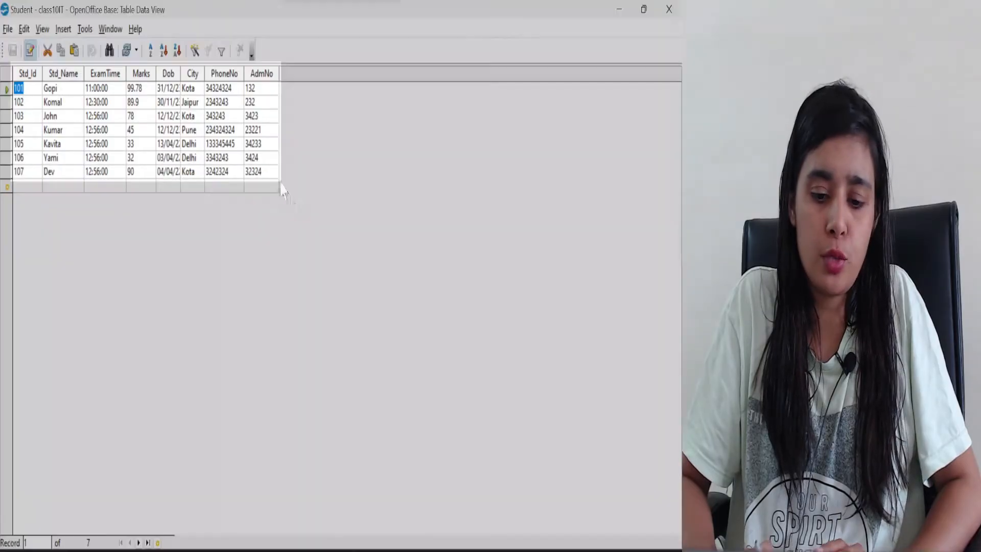
Switch to PowerPoint, add a new slide after the "What is Query?" slide, and paste the table snip onto it
left_click(361, 544)
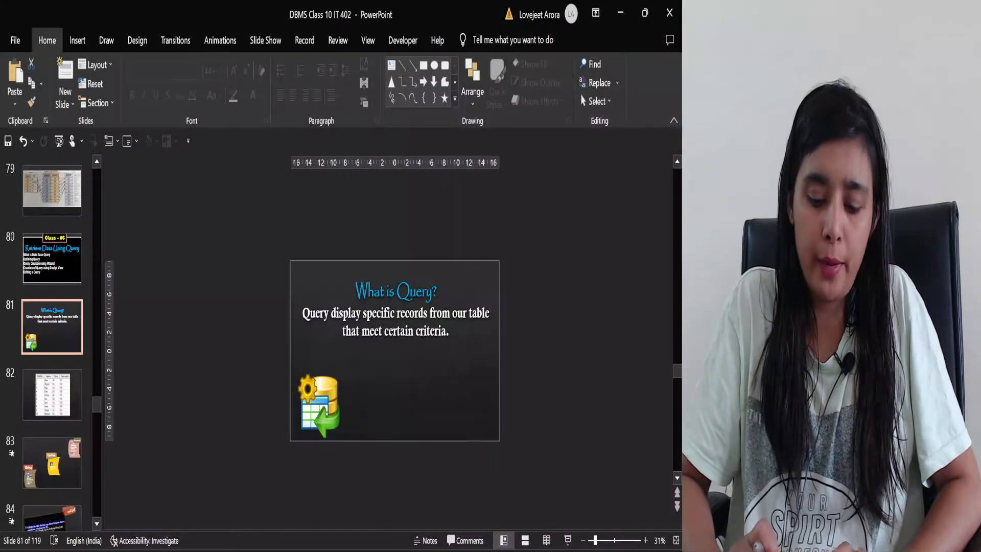
key("ctrl+m")
key("ctrl+v")
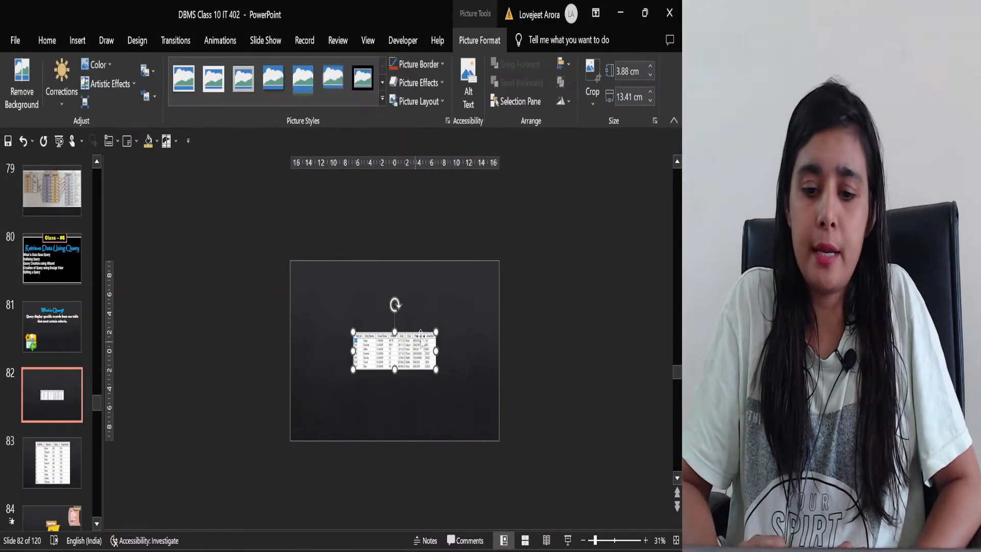
Enlarge the pasted table picture to span the slide's full width, and free up the workspace around the slide
left_click_drag(436, 332, 570, 273)
left_click_drag(472, 306, 409, 317)
left_click_drag(506, 332, 499, 332)
left_click(672, 121)
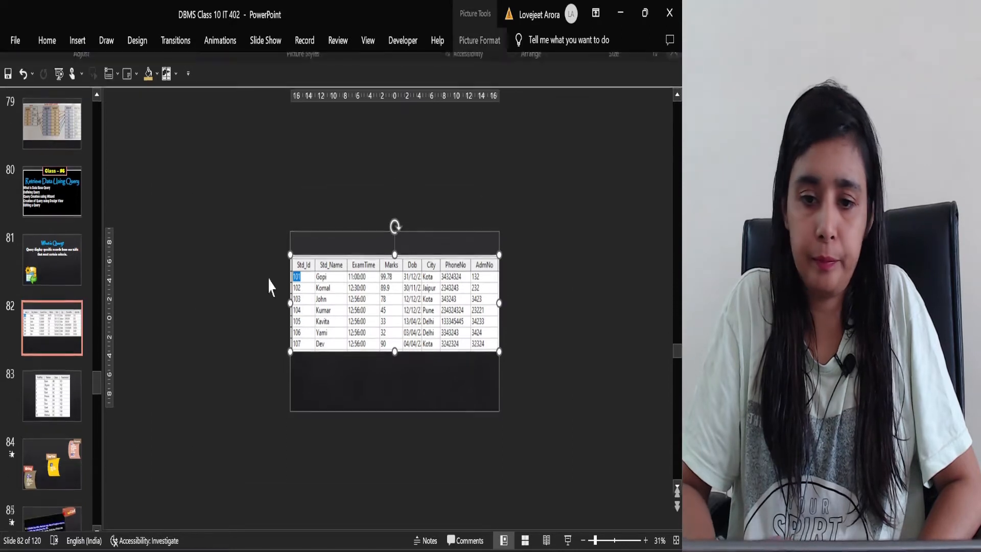
left_click_drag(104, 303, 3, 313)
scroll(366, 359, "up", 3)
scroll(366, 361, "up", 2)
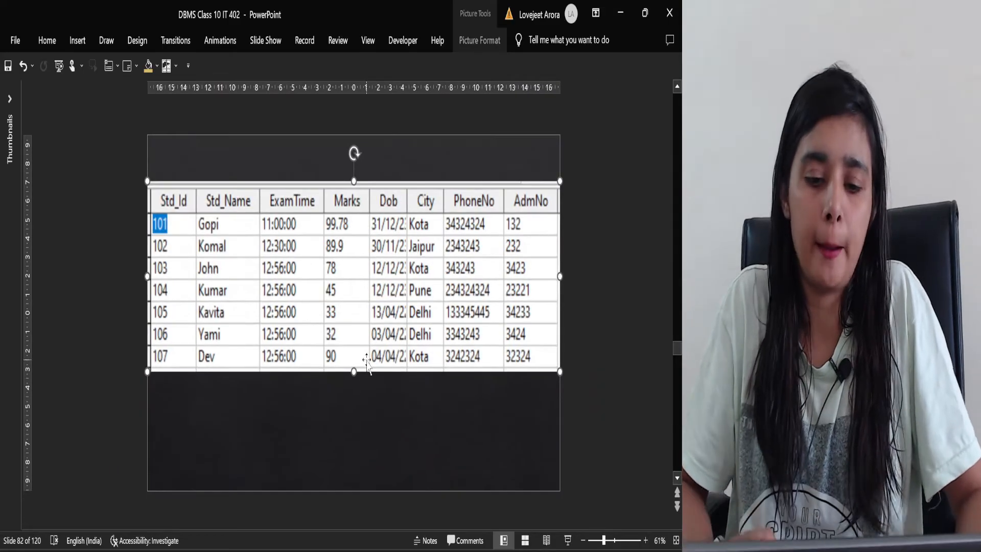
left_click(361, 456)
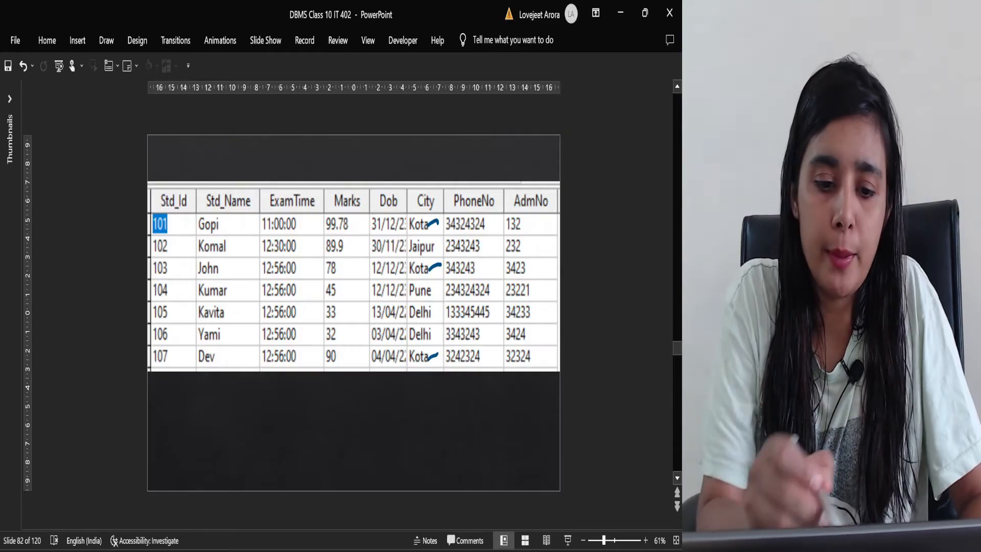
Circle the Std_Name, Marks and City columns of the table picture in blue ink
mouse_move(245, 164)
left_mouse_down()
mouse_move(225, 393)
mouse_move(238, 162)
left_mouse_up()
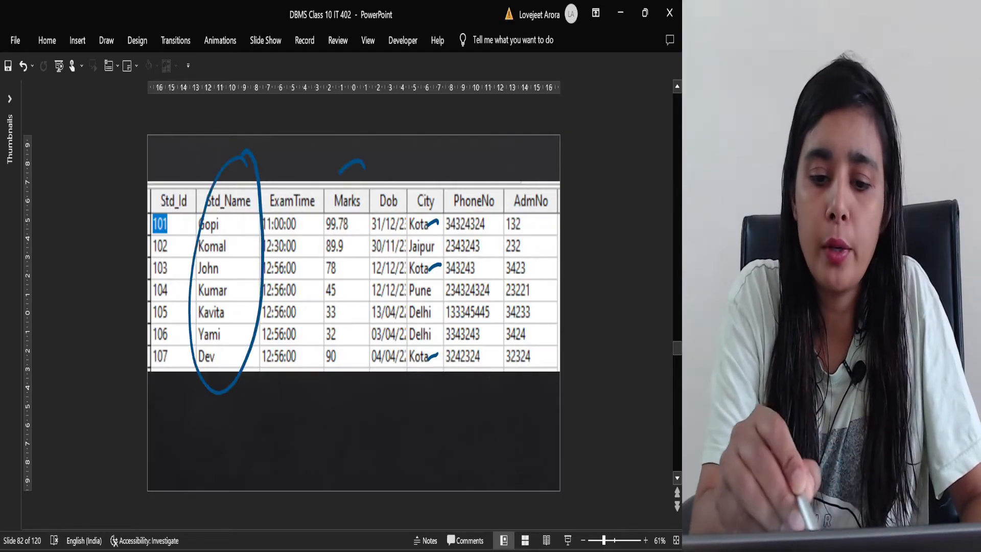
mouse_move(340, 172)
left_mouse_down()
mouse_move(383, 268)
mouse_move(372, 164)
left_mouse_up()
mouse_move(441, 181)
left_mouse_down()
mouse_move(406, 360)
mouse_move(448, 181)
left_mouse_up()
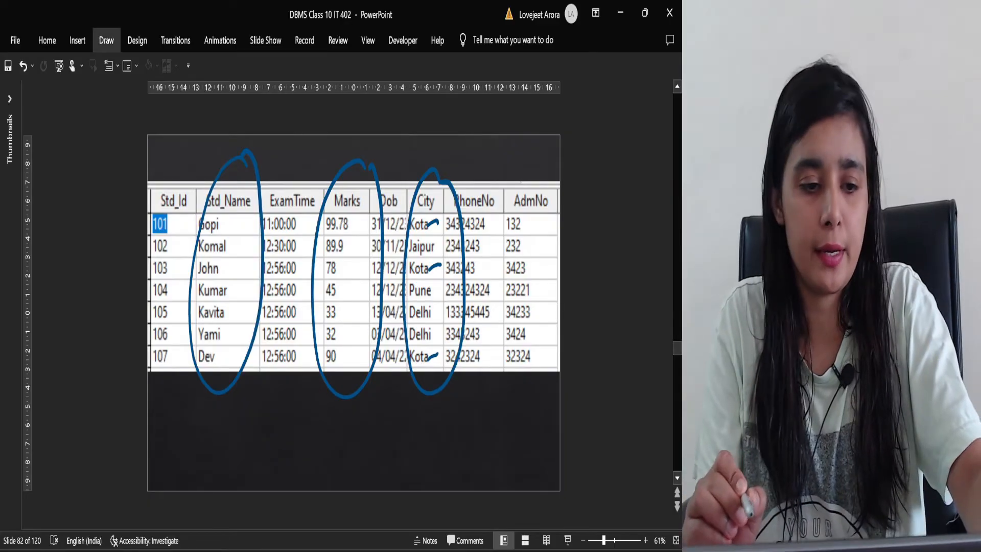
Circle the first student's name in the table picture with the bronze-effect pen
left_click(106, 40)
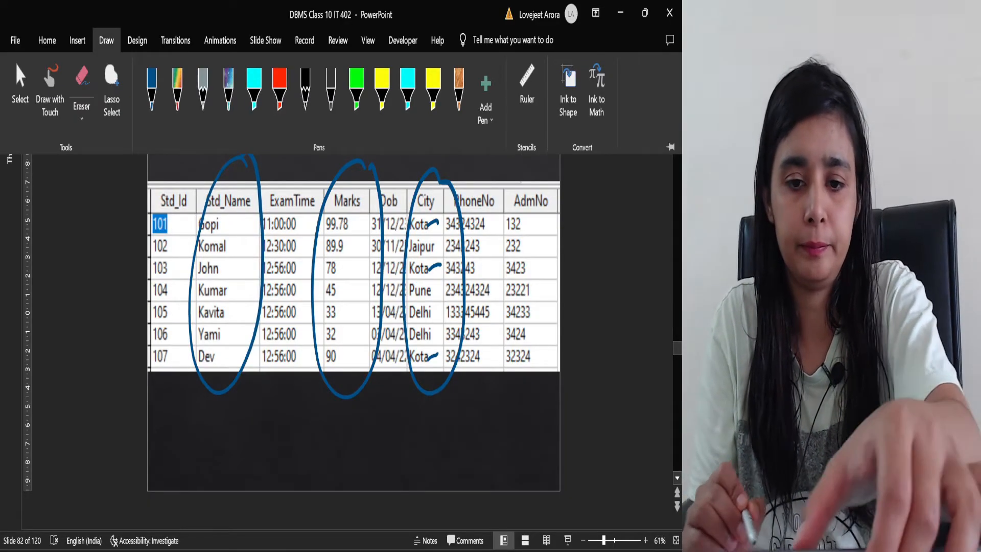
left_click(459, 90)
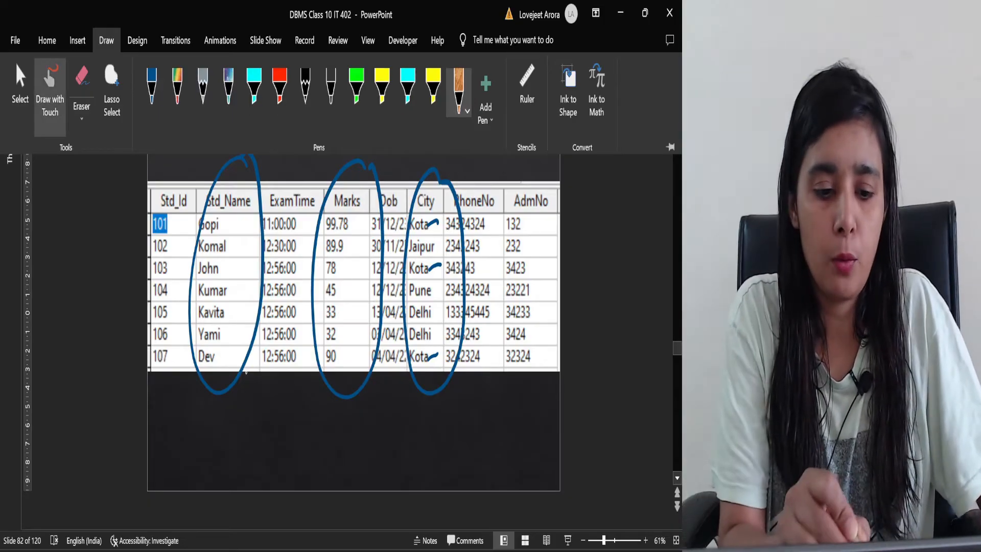
left_click_drag(220, 215, 224, 236)
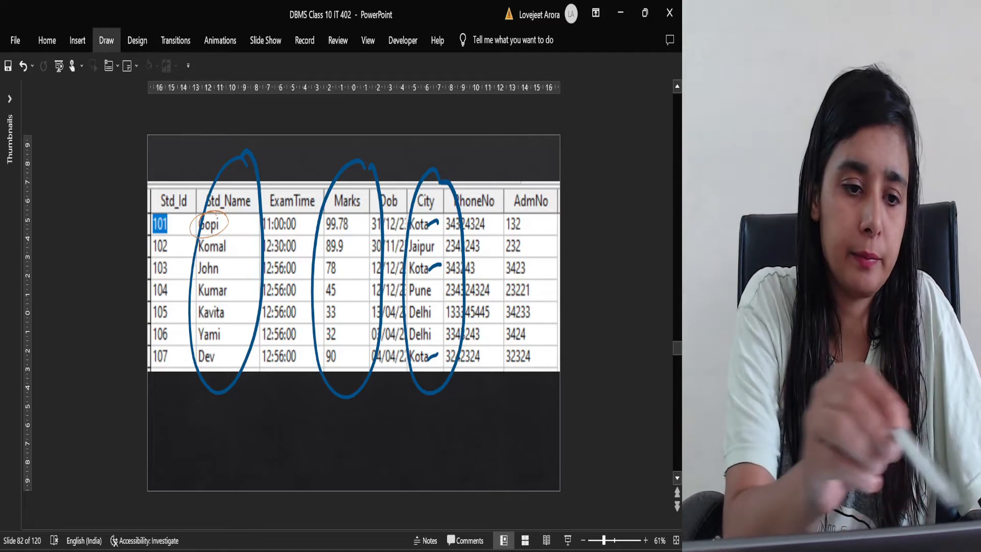
Set the bronze-effect pen to the thickest preset
left_click(107, 40)
left_click(431, 90)
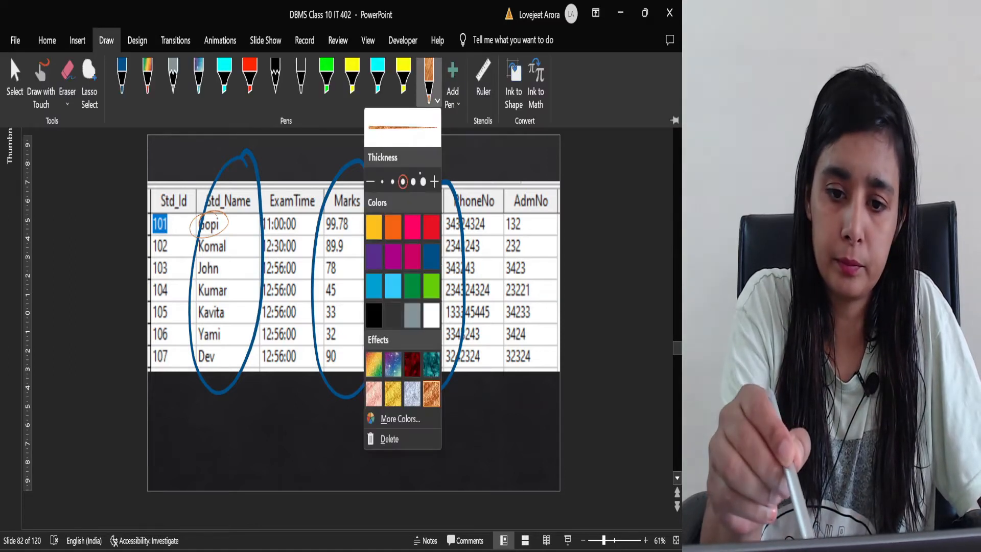
left_click(414, 182)
left_click(423, 181)
left_click(283, 430)
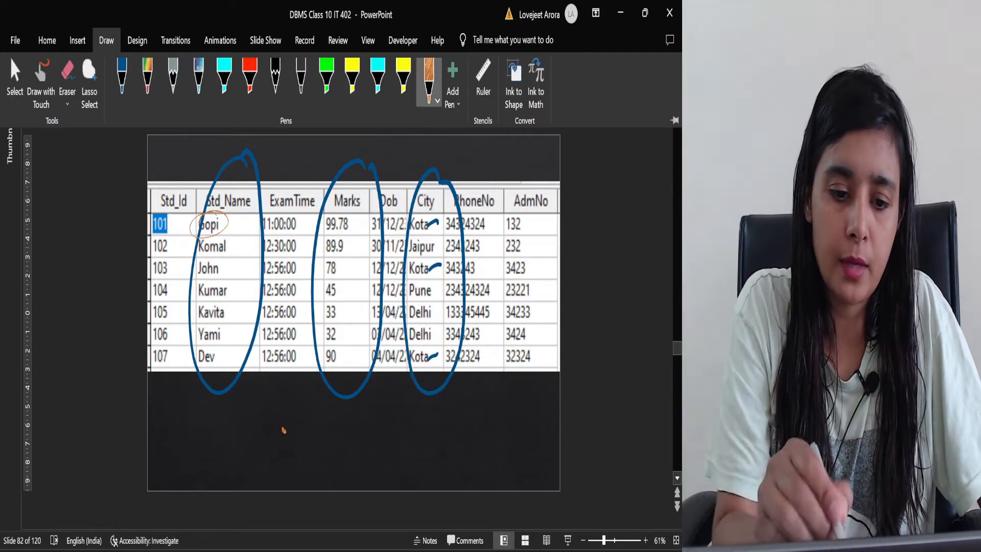
Circle the name, marks and city in each of the three Kota records with the thick bronze-effect pen
left_click_drag(218, 209, 214, 207)
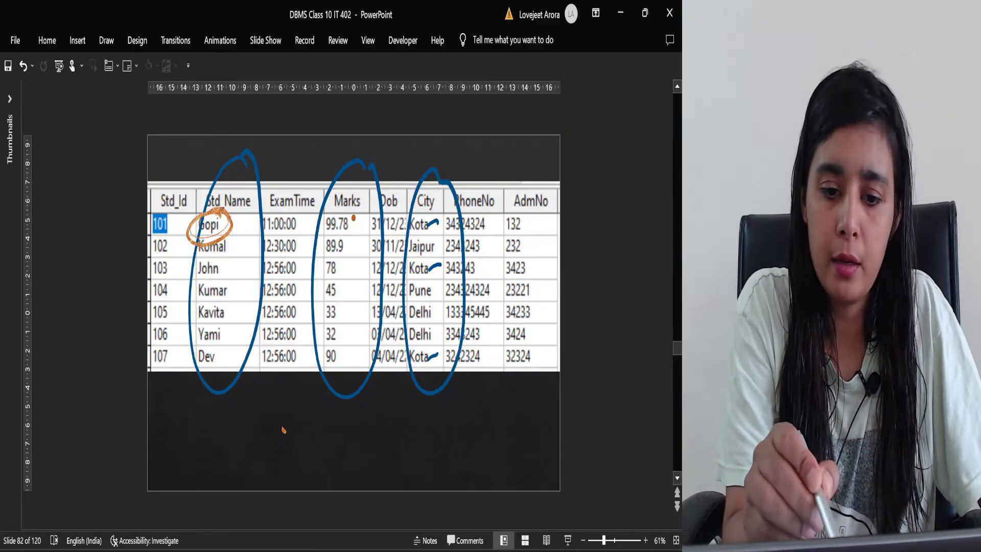
left_click_drag(353, 217, 337, 223)
mouse_move(460, 222)
left_mouse_down()
mouse_move(402, 224)
mouse_move(439, 216)
left_mouse_up()
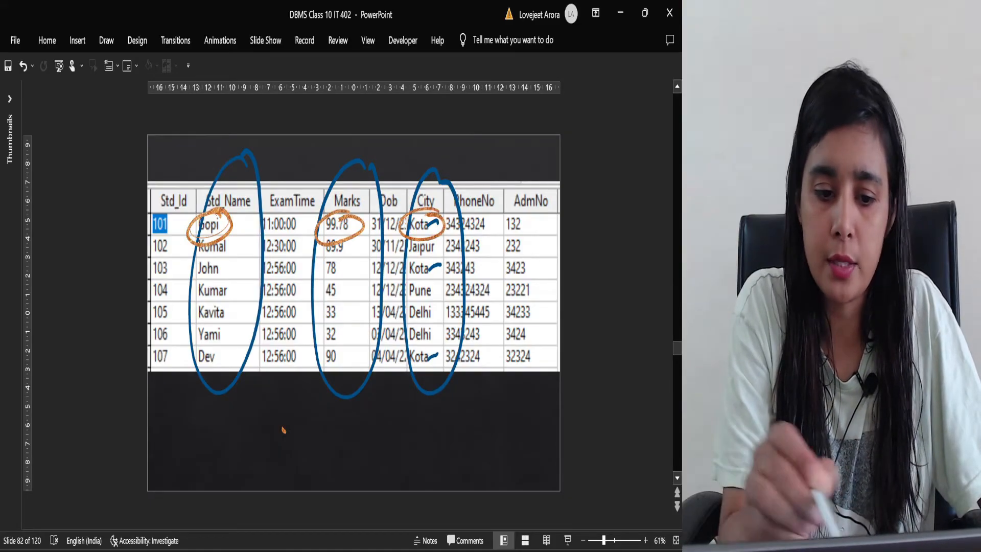
left_click_drag(227, 259, 231, 261)
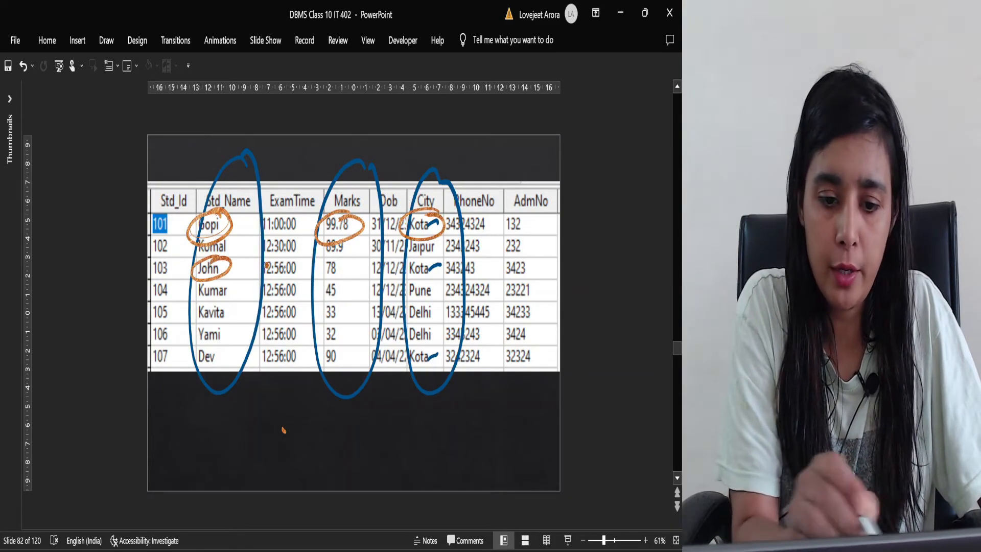
left_click_drag(332, 265, 352, 254)
mouse_move(438, 262)
left_mouse_down()
mouse_move(409, 256)
mouse_move(422, 261)
left_mouse_up()
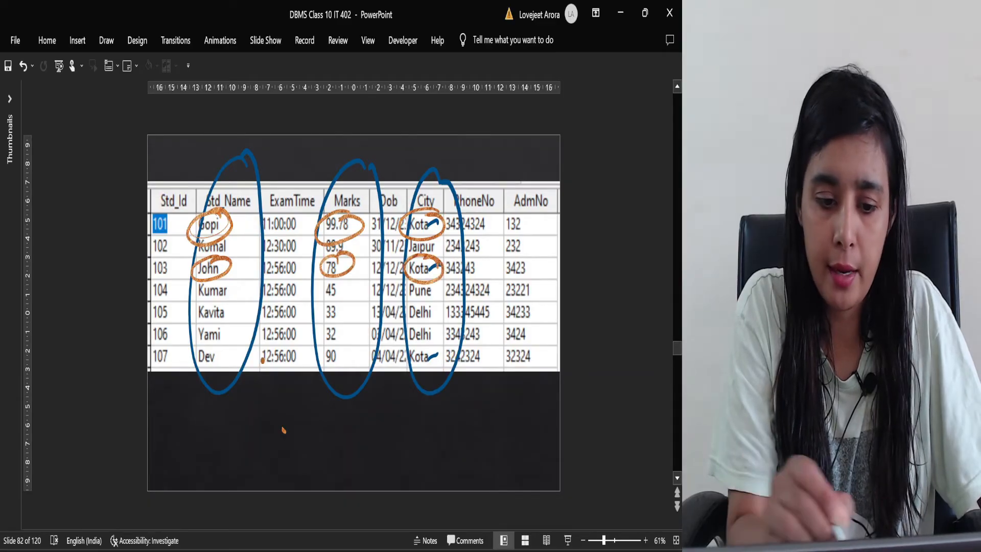
mouse_move(214, 346)
left_mouse_down()
mouse_move(207, 374)
mouse_move(223, 343)
left_mouse_up()
mouse_move(328, 360)
left_mouse_down()
mouse_move(320, 367)
mouse_move(353, 352)
mouse_move(334, 341)
left_mouse_up()
mouse_move(434, 362)
left_mouse_down()
mouse_move(408, 358)
mouse_move(418, 341)
left_mouse_up()
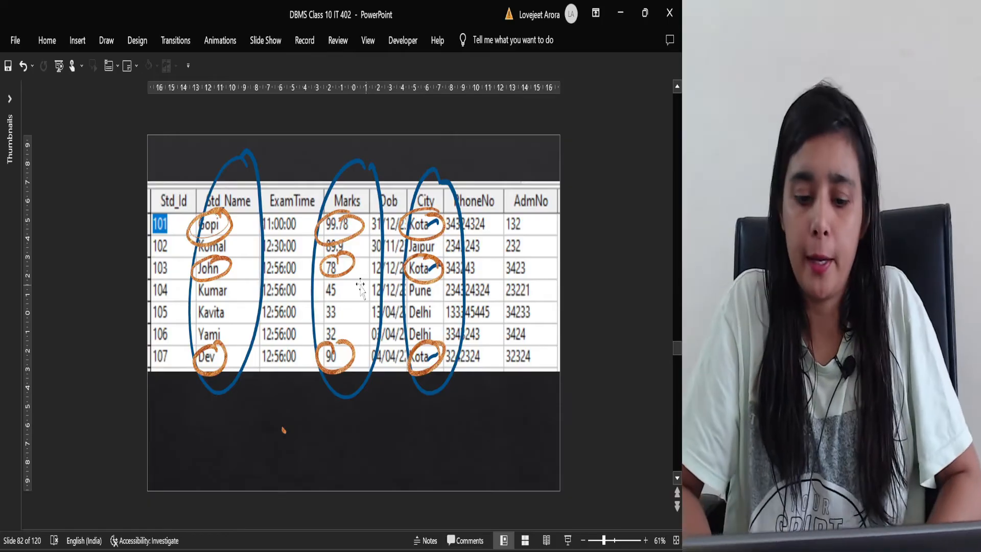
Switch back to the class10IT database in OpenOffice Base and start the Query Wizard
mouse_move(488, 546)
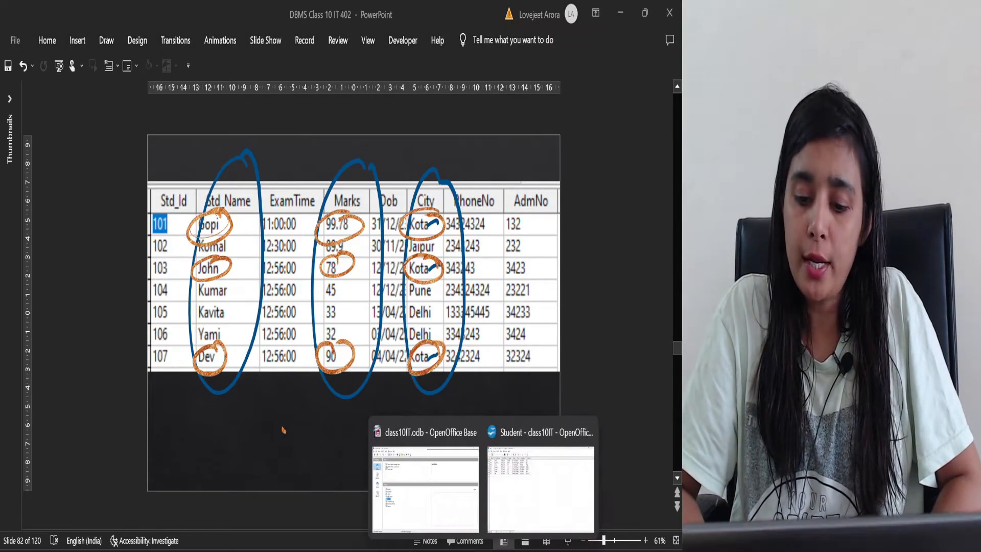
left_click(450, 506)
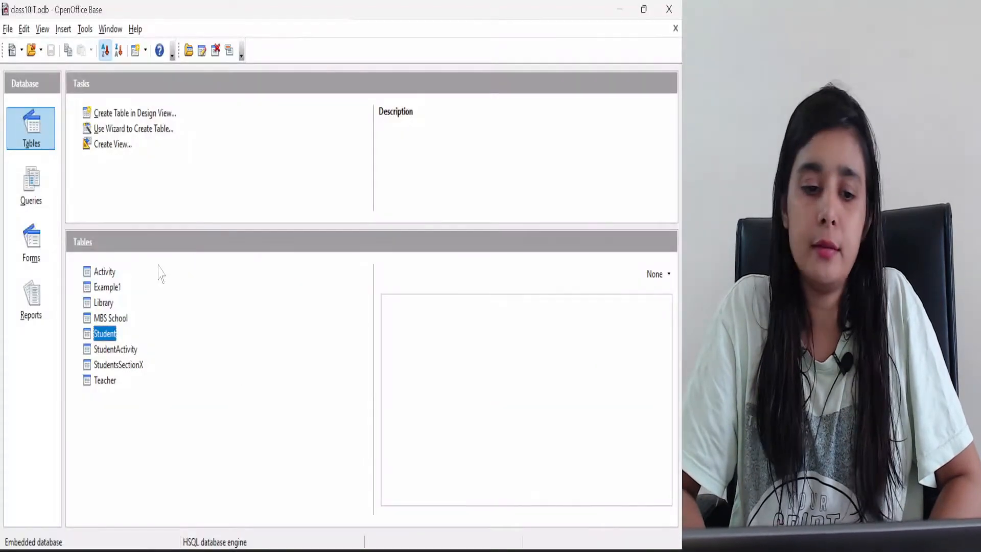
left_click(30, 187)
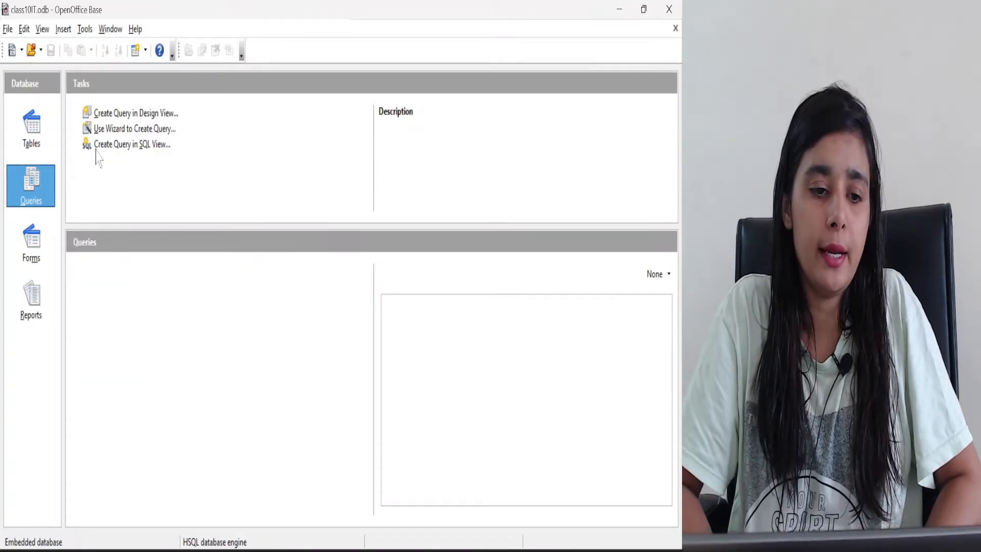
left_click(152, 131)
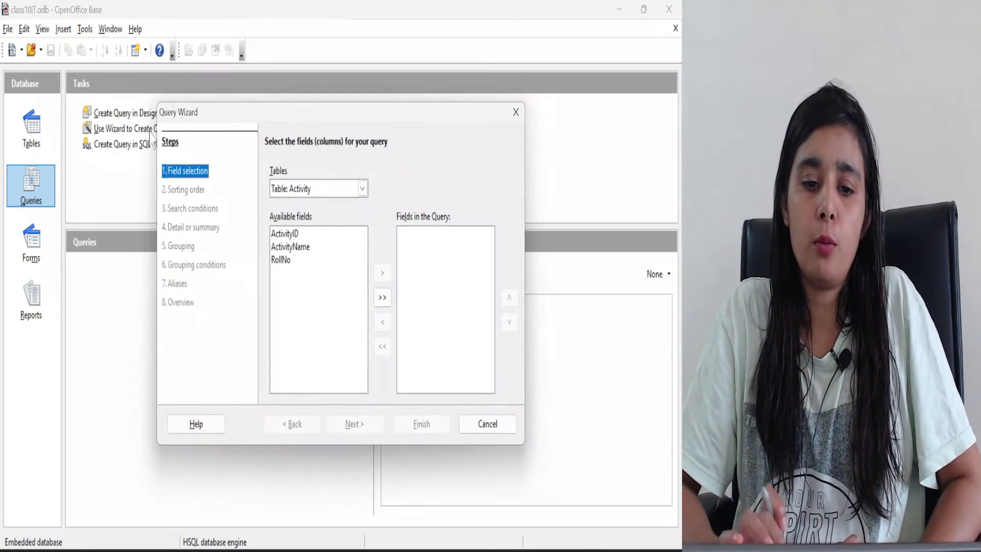
Choose the Student table as the source of the query fields
left_click(362, 189)
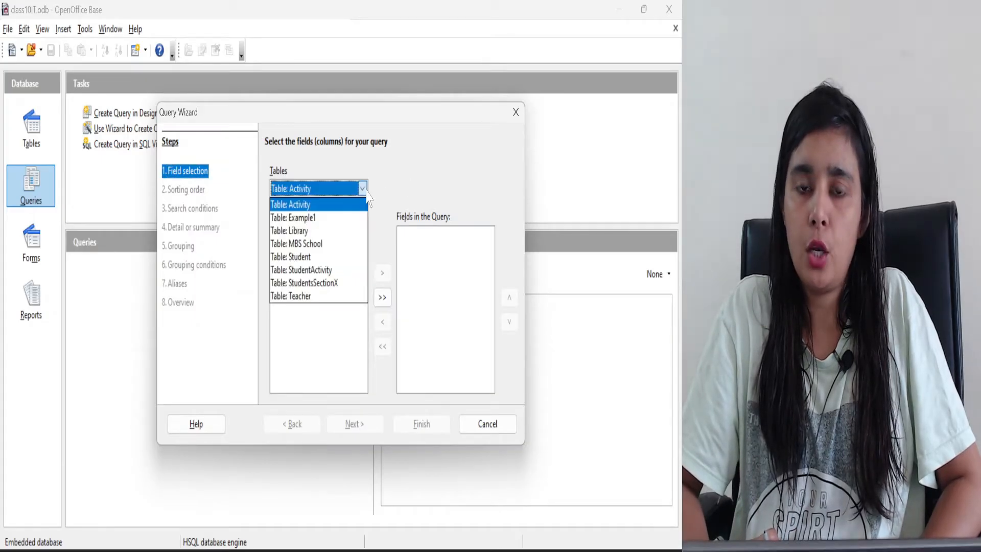
left_click(301, 257)
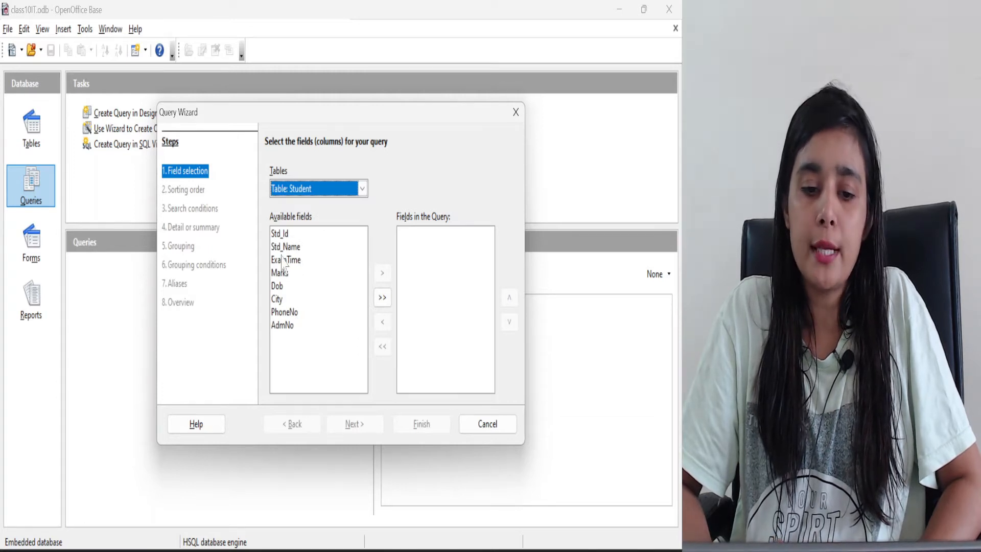
left_click(285, 247)
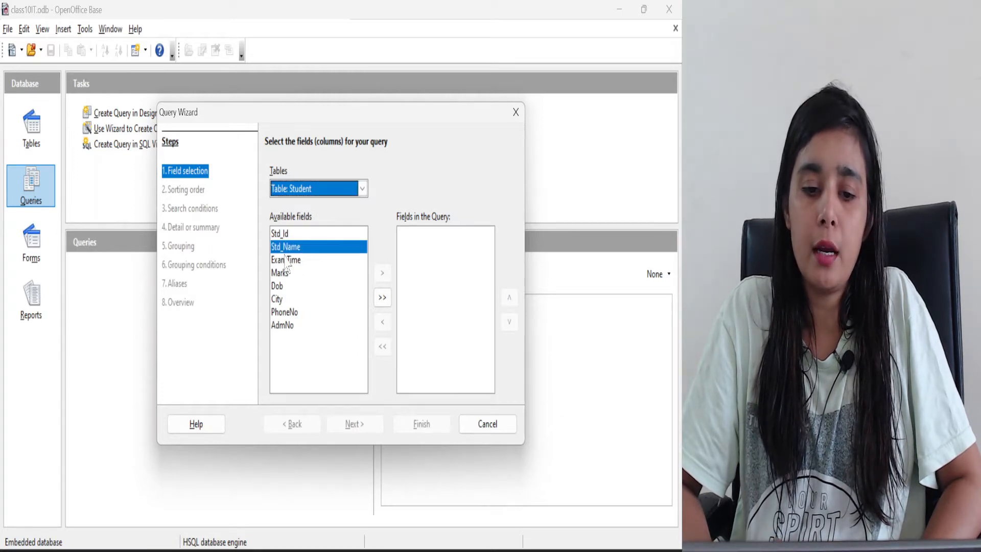
left_click(388, 296)
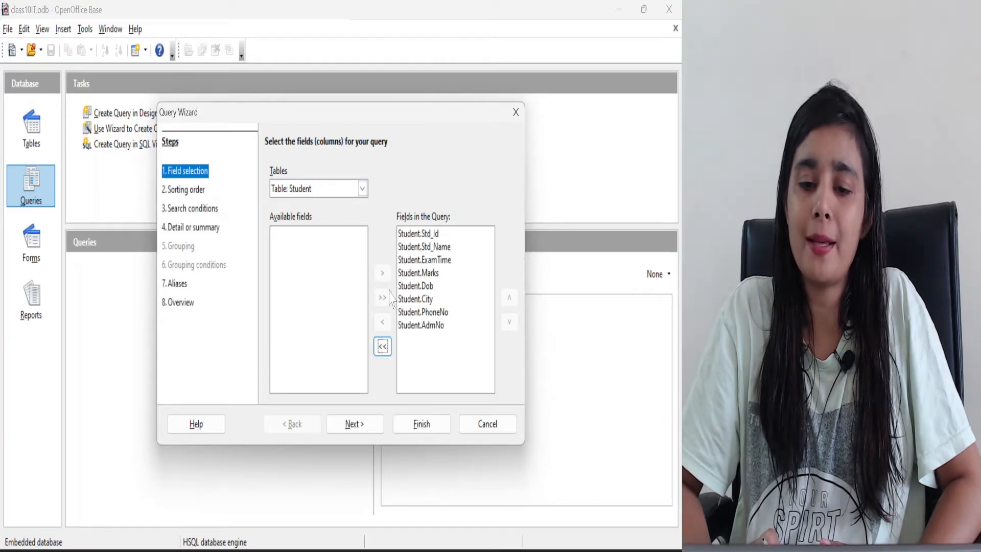
left_click(384, 349)
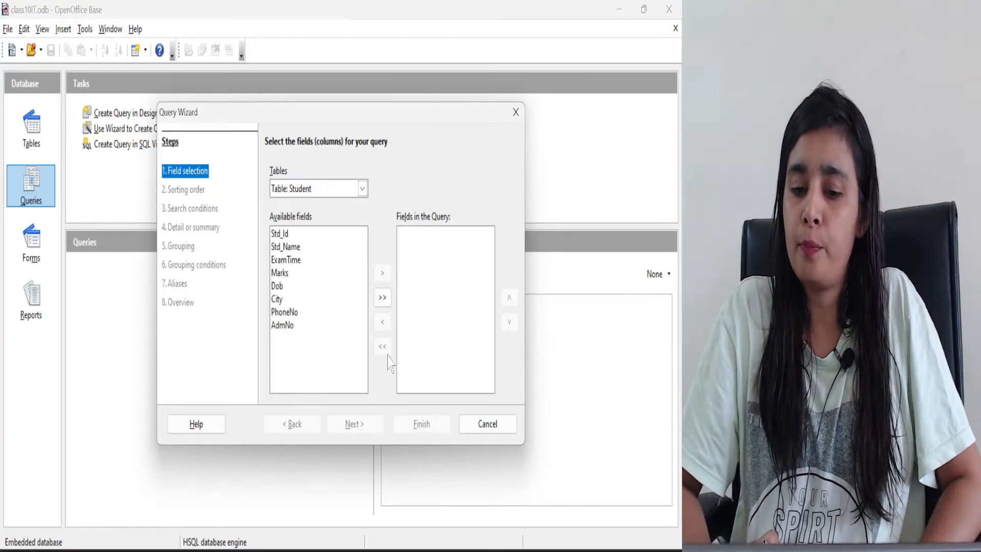
Add the Std_Name, Marks and City fields to the query and proceed to the sorting order
left_click(285, 247)
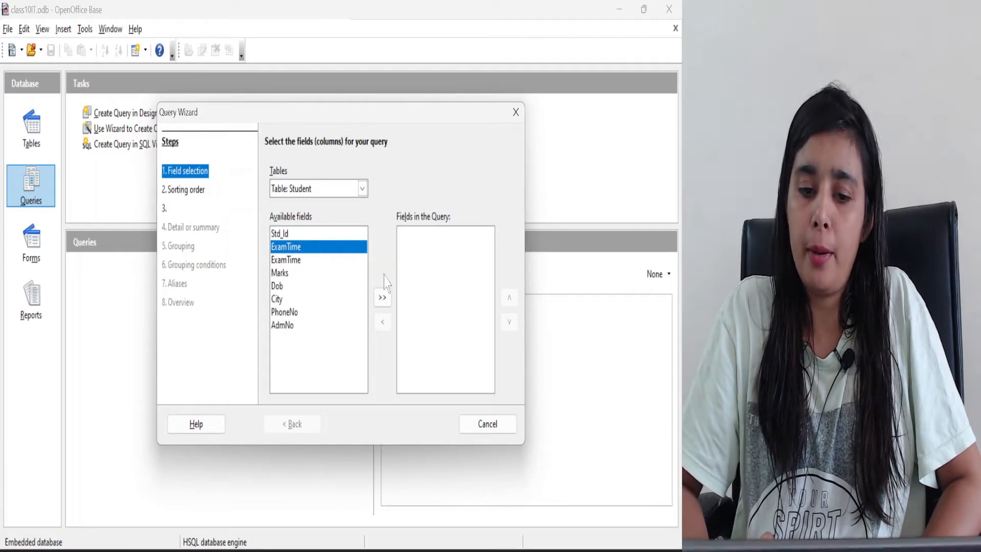
left_click(384, 276)
left_click(301, 259)
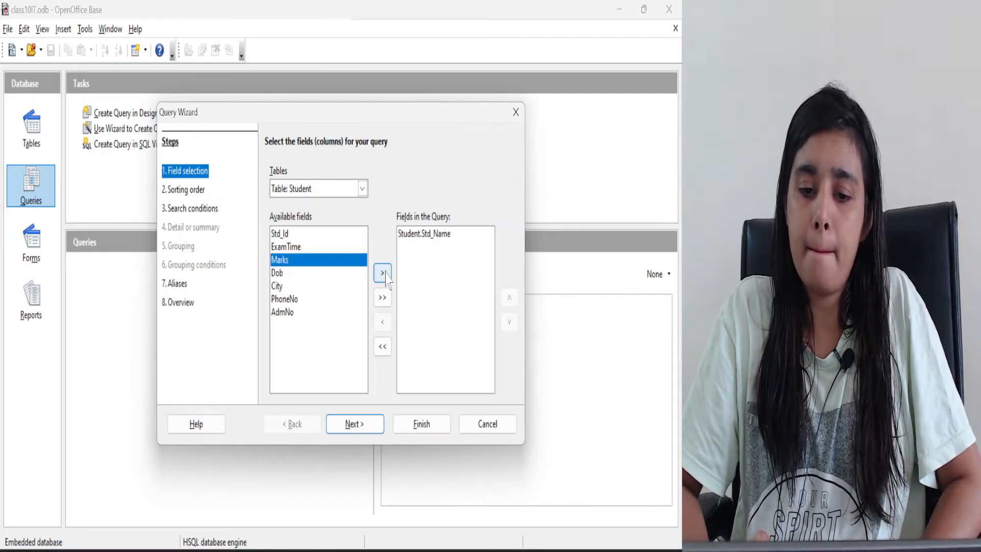
left_click(382, 273)
left_click(320, 275)
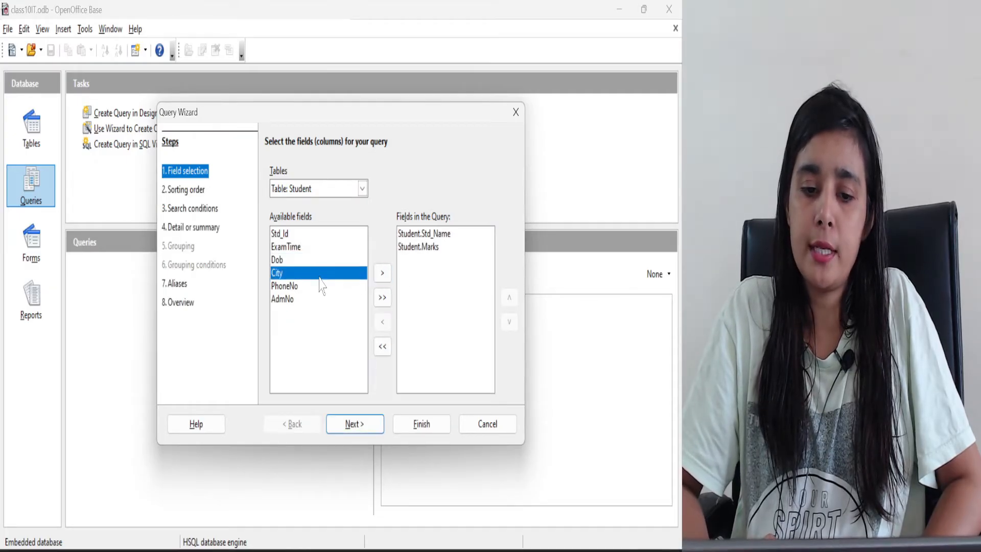
left_click(382, 273)
left_click(354, 424)
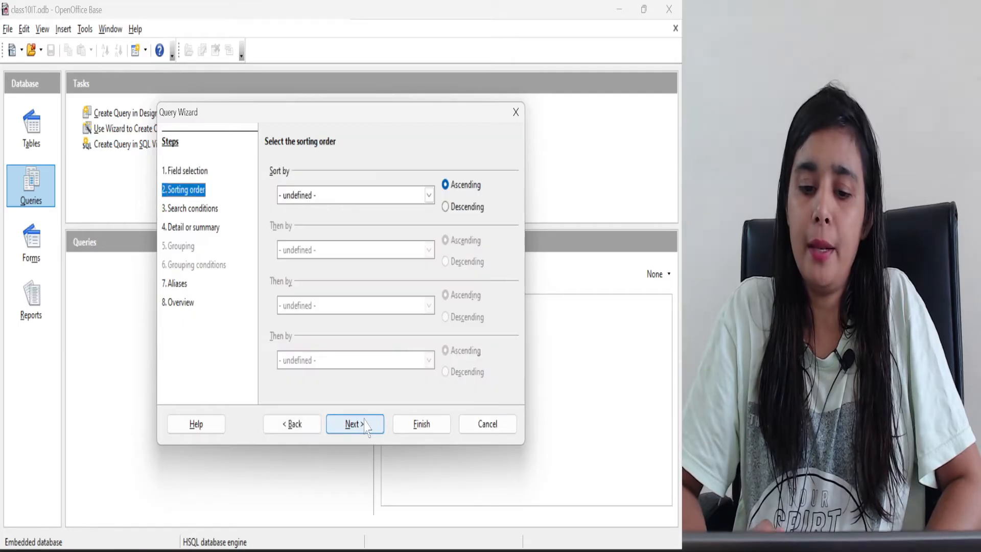
Sort the query by Student.Std_Name in ascending order and proceed to the search conditions
left_click(428, 195)
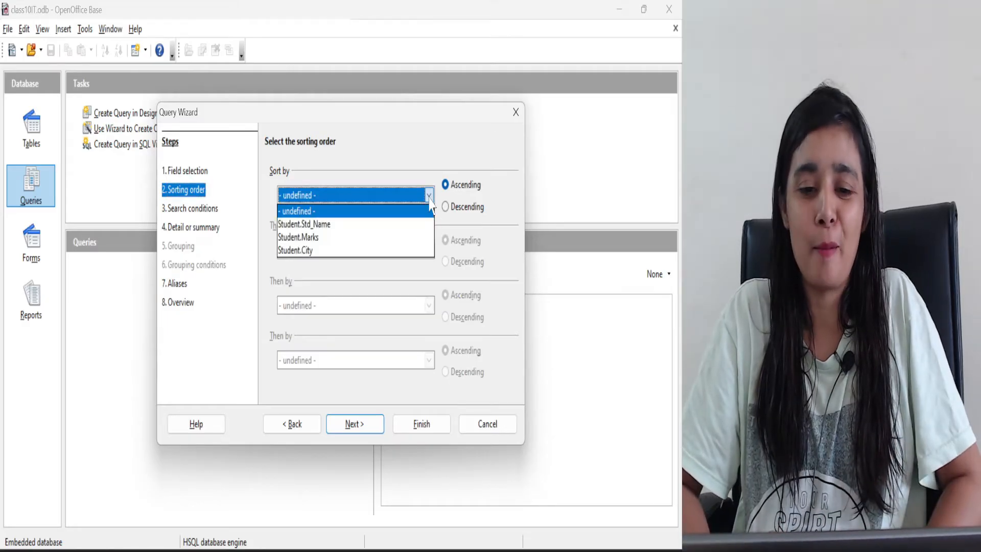
left_click(334, 227)
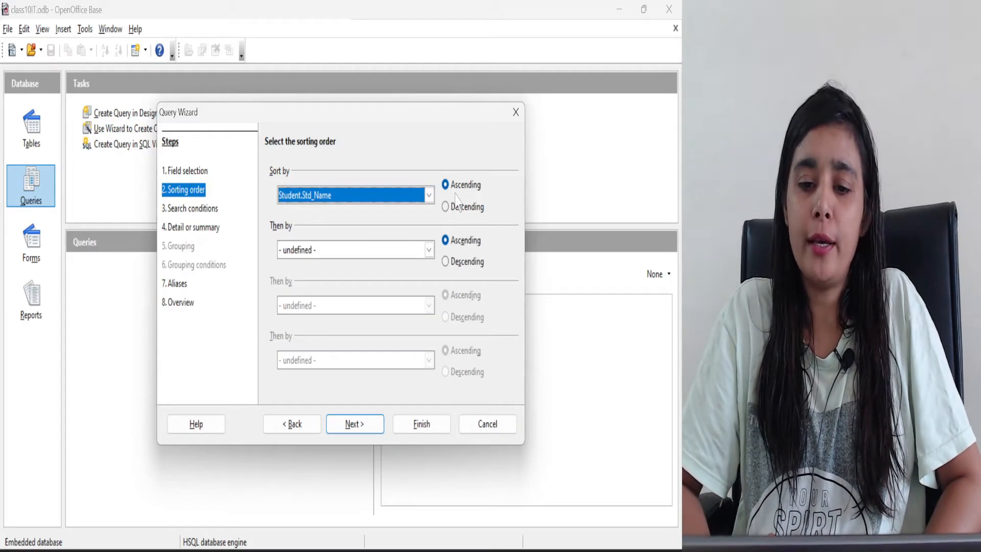
left_click(446, 206)
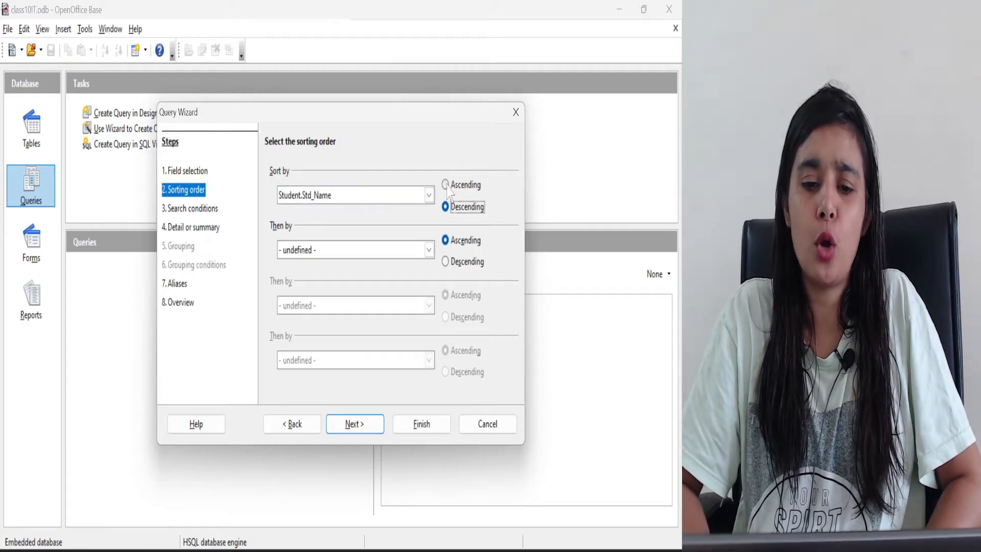
left_click(445, 185)
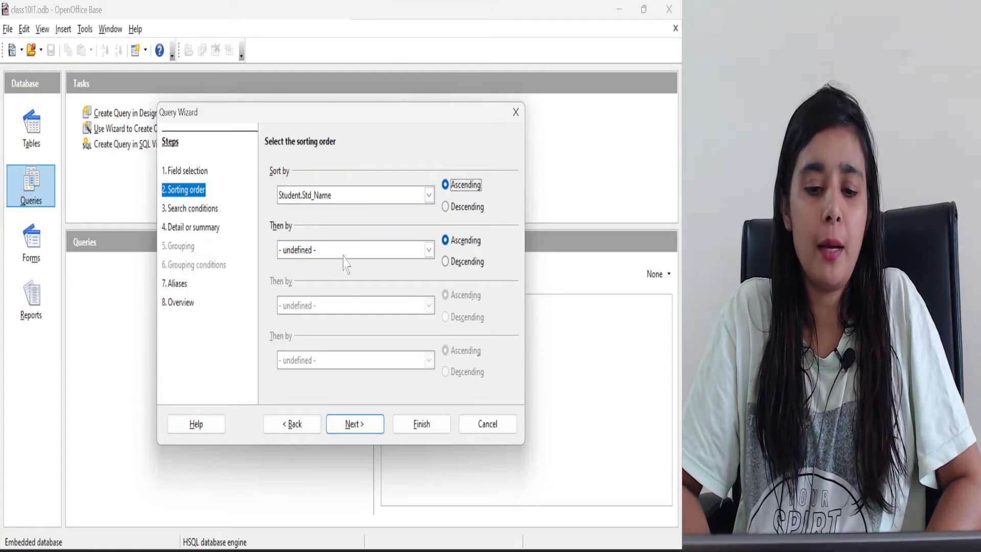
left_click(340, 424)
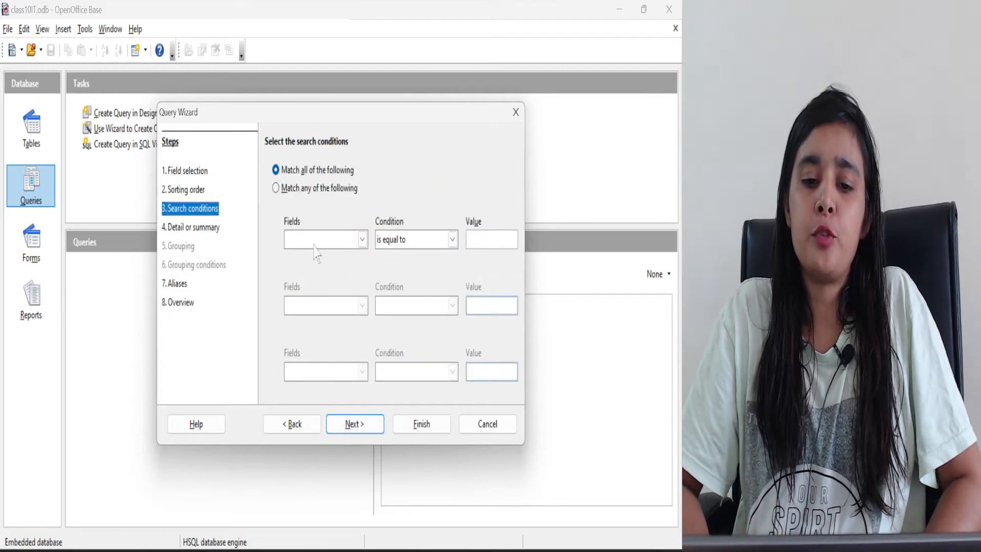
Set the search condition so that Student.City is equal to Kota
left_click(362, 240)
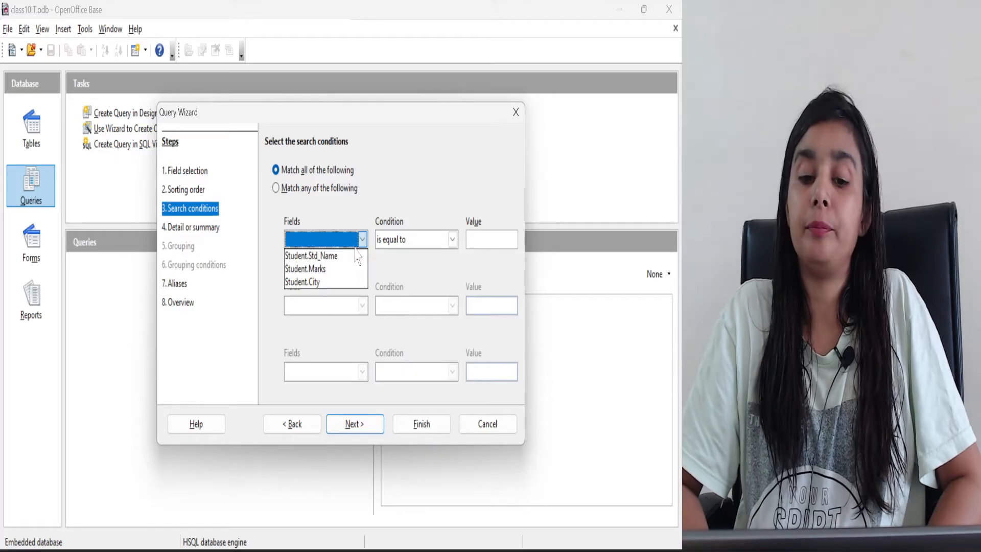
left_click(332, 280)
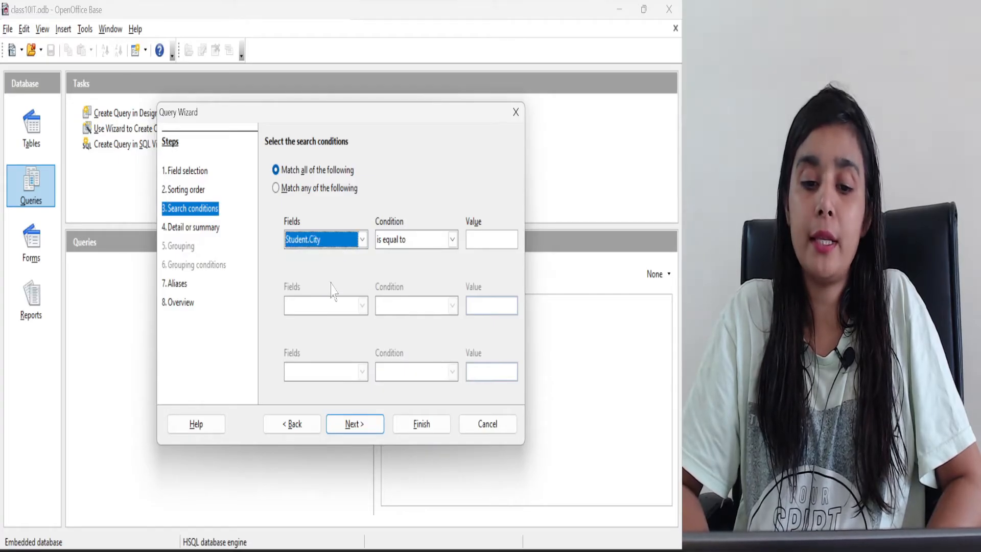
left_click(476, 235)
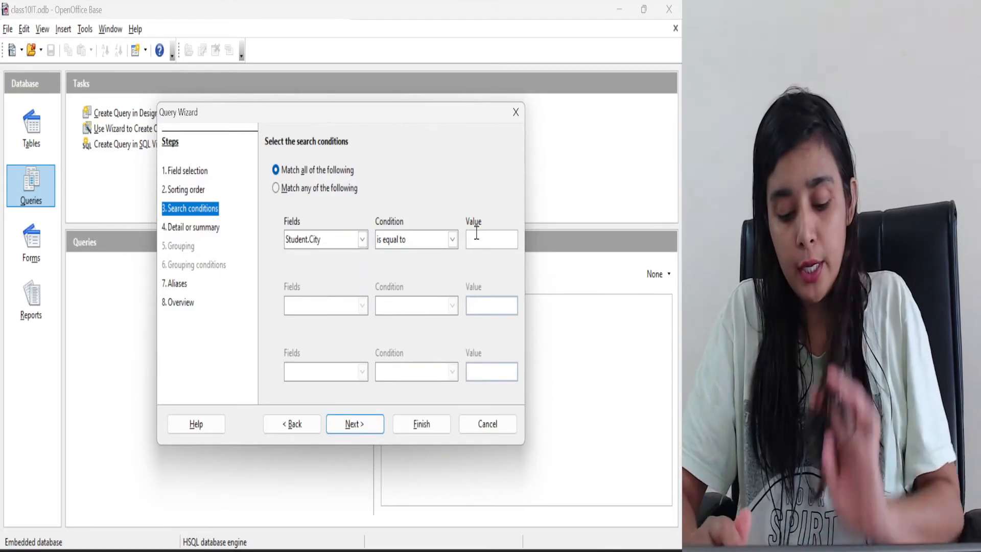
type("Kota")
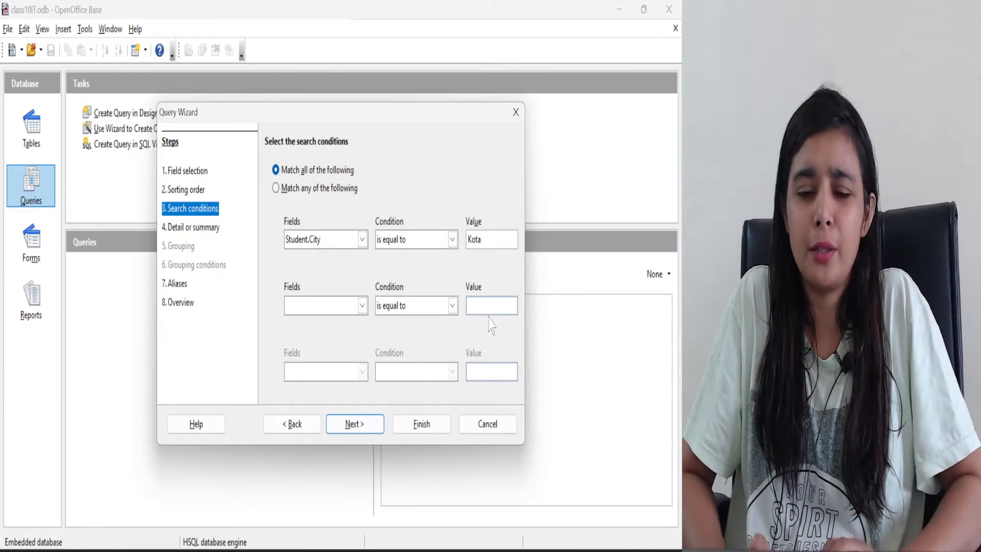
left_click(354, 424)
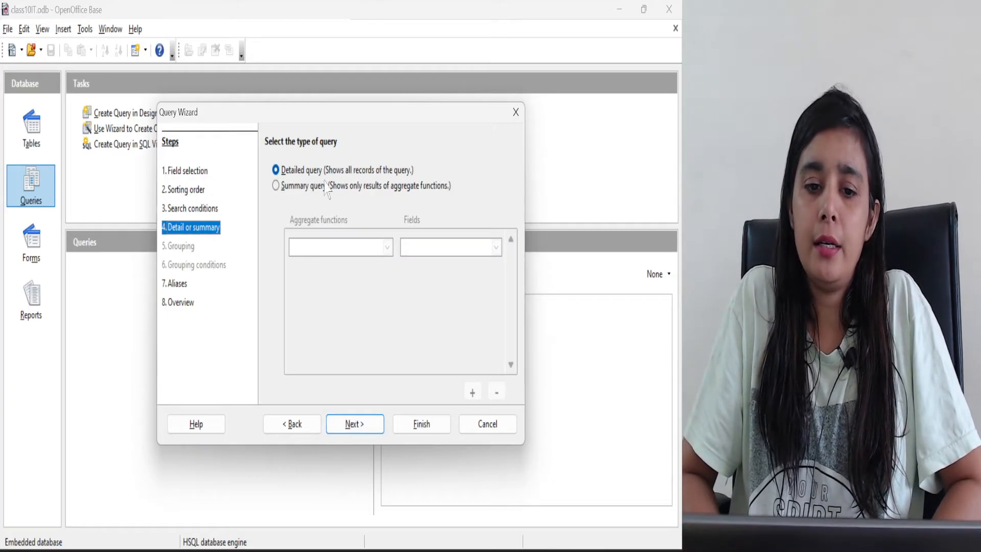
Keep the detailed query type and assign the aliases Student Name to Std_Name and Std Marks to Marks
left_click(353, 425)
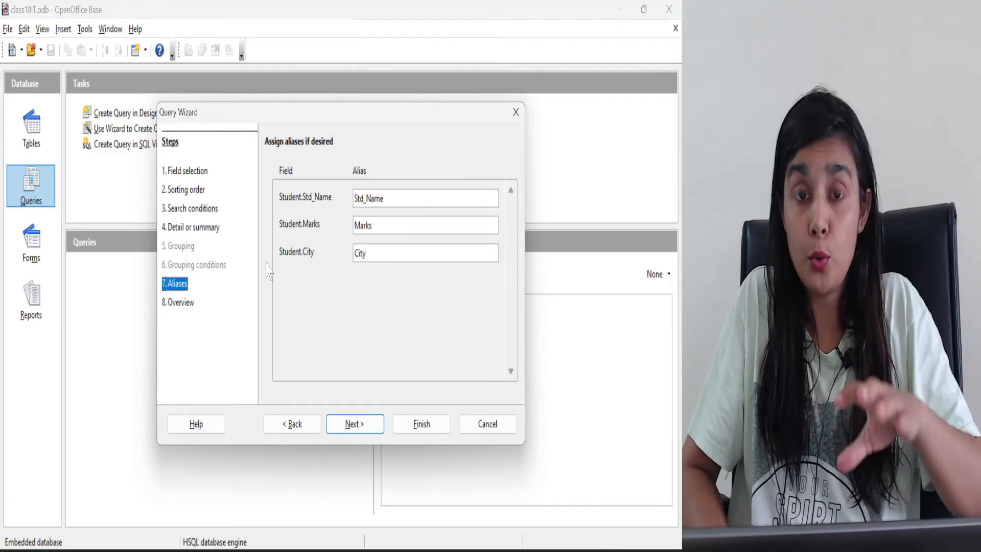
double_click(371, 198)
type("S")
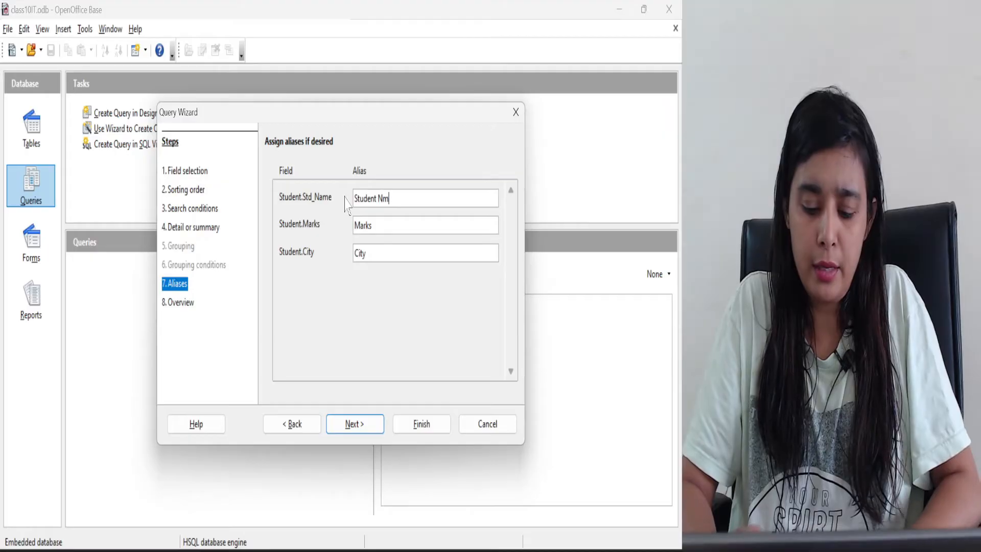
left_click(370, 221)
type("St")
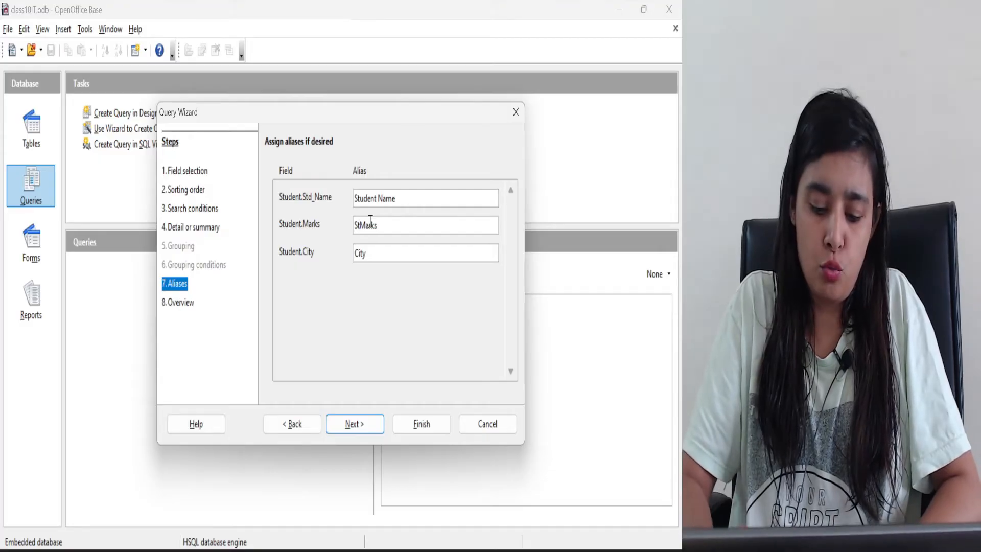
type("d_")
key("BackSpace")
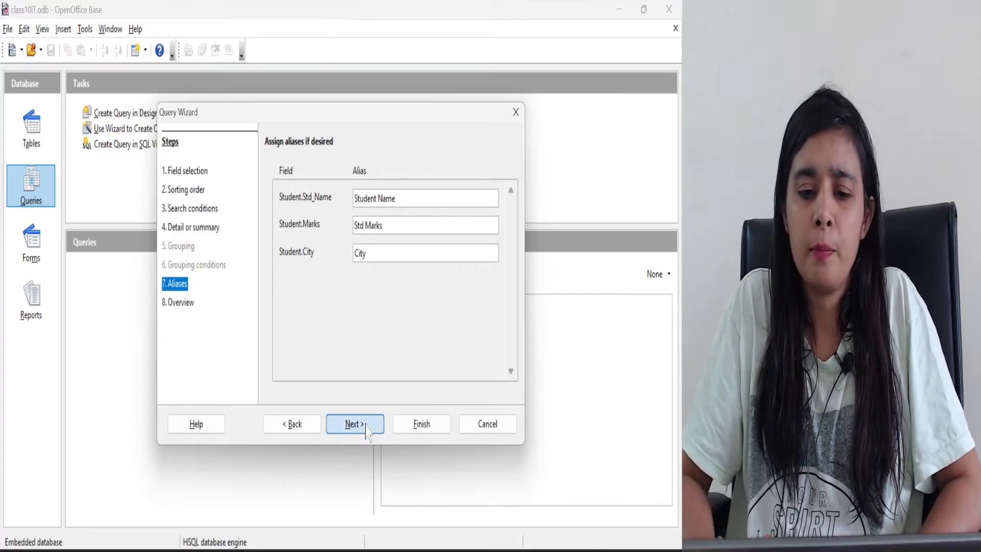
left_click(366, 426)
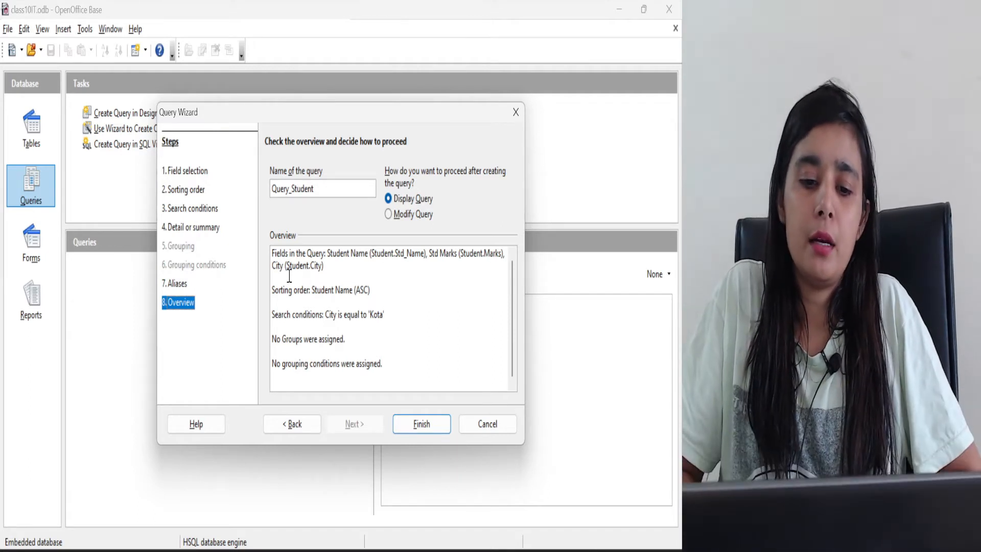
Review the fields and sorting order in the query overview and finish the wizard with Query_Student set to display
left_click_drag(287, 268, 313, 271)
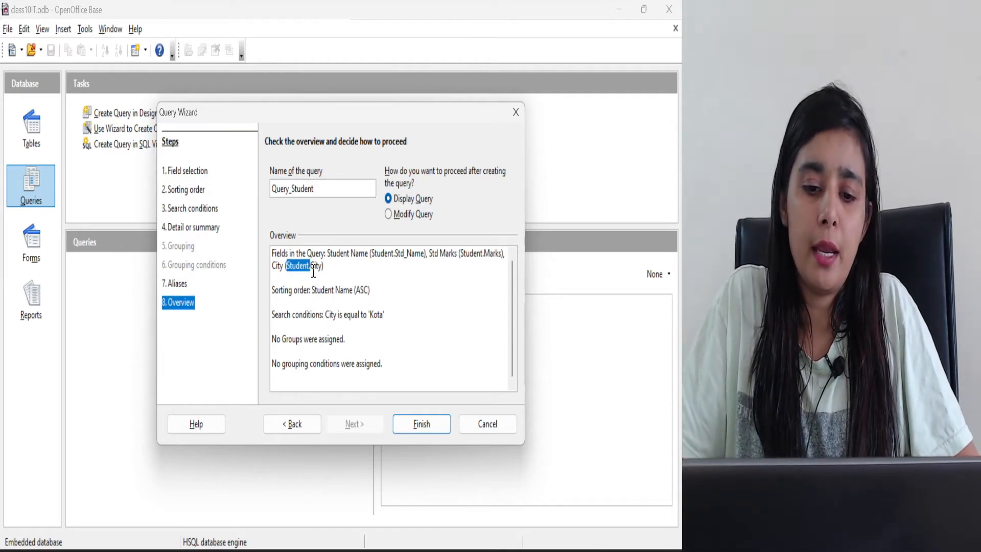
left_click(313, 271)
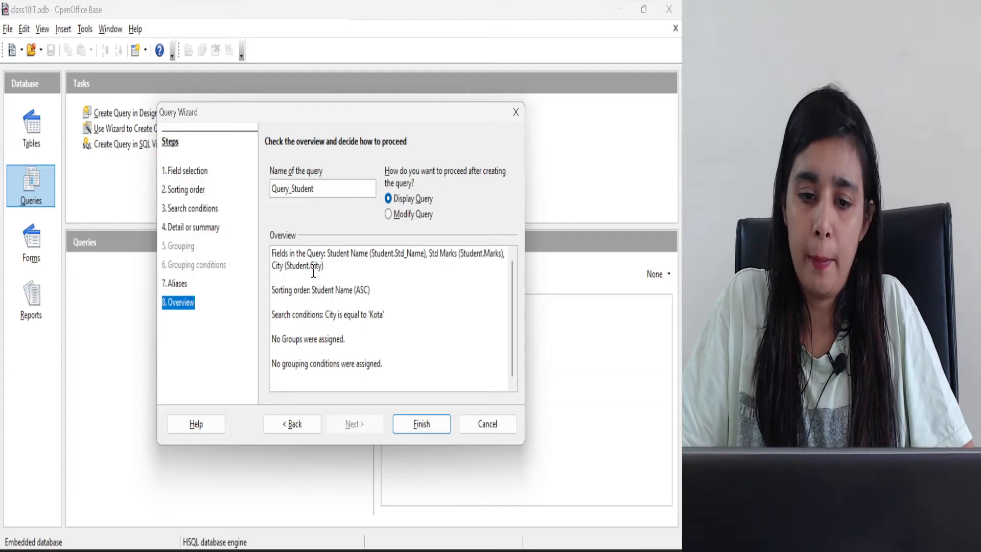
left_click_drag(327, 253, 331, 264)
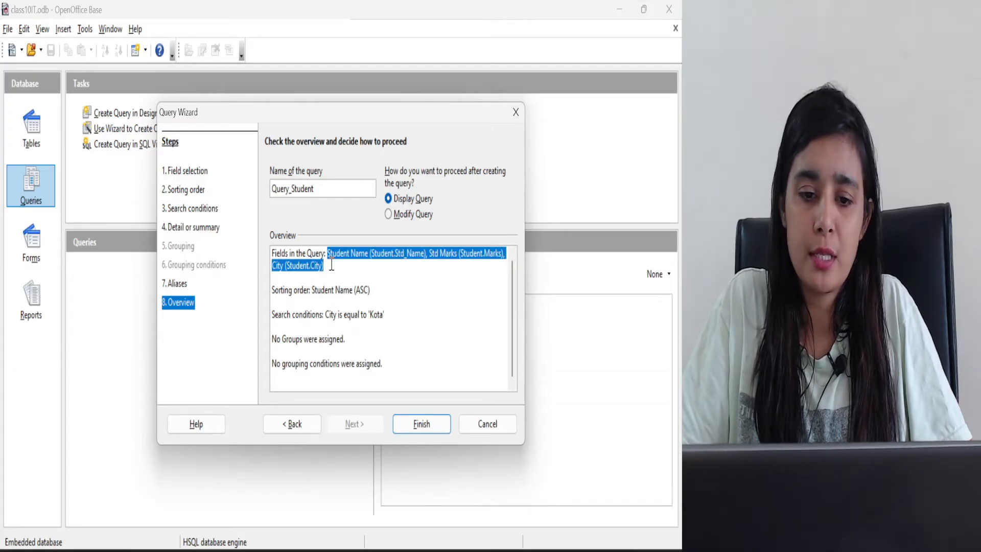
left_click(338, 264)
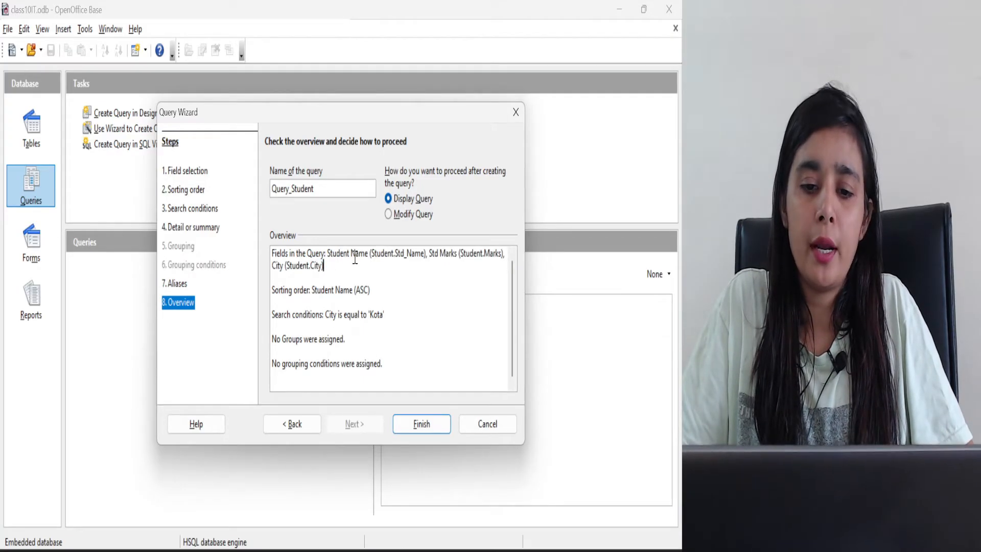
left_click_drag(351, 258, 362, 259)
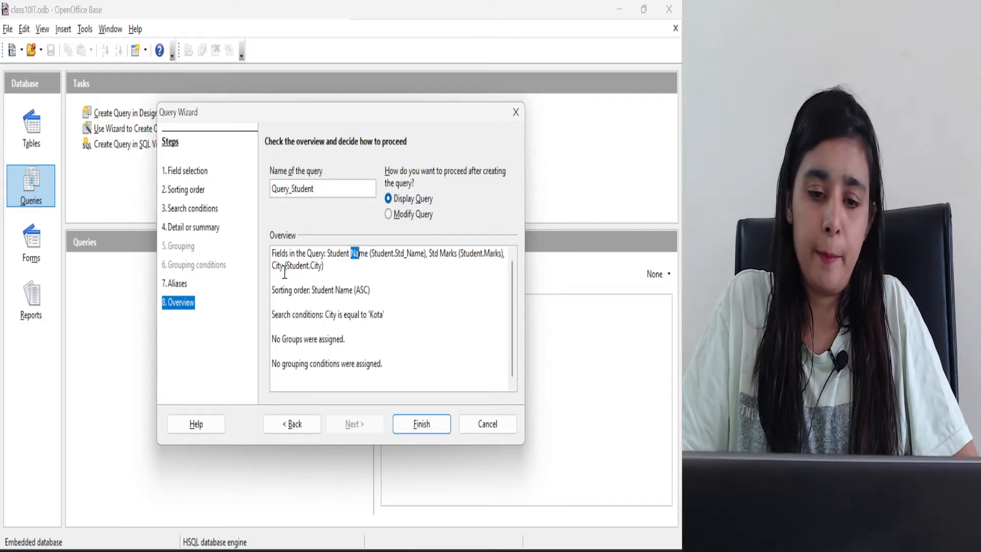
left_click_drag(370, 290, 331, 289)
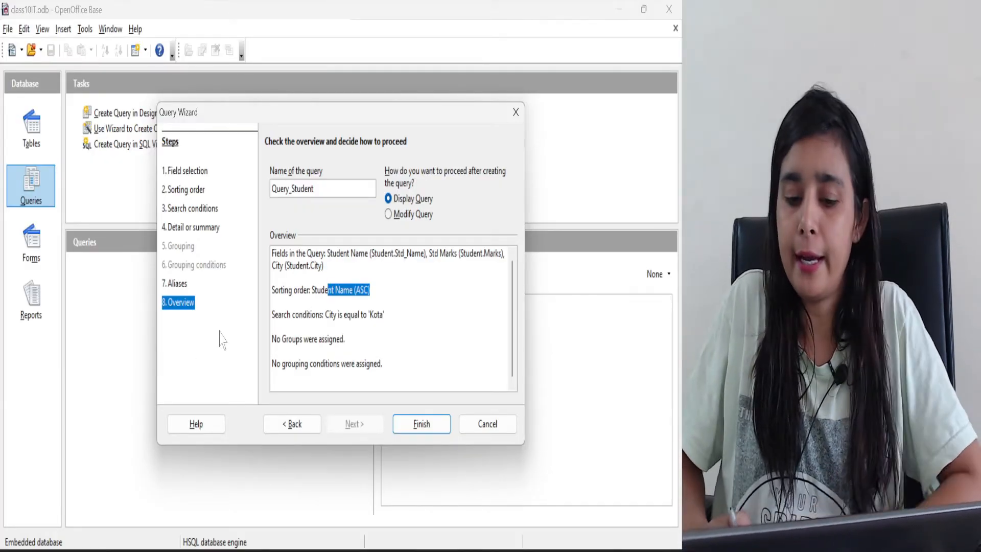
left_click(425, 432)
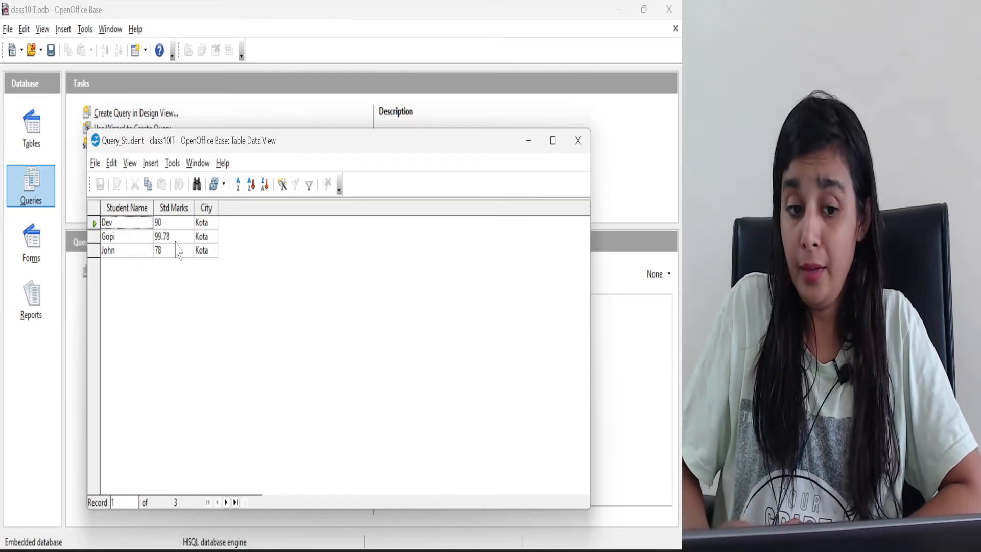
Inspect the marks in the query result, close it and reopen the saved Query_Student
left_click_drag(176, 239, 190, 227)
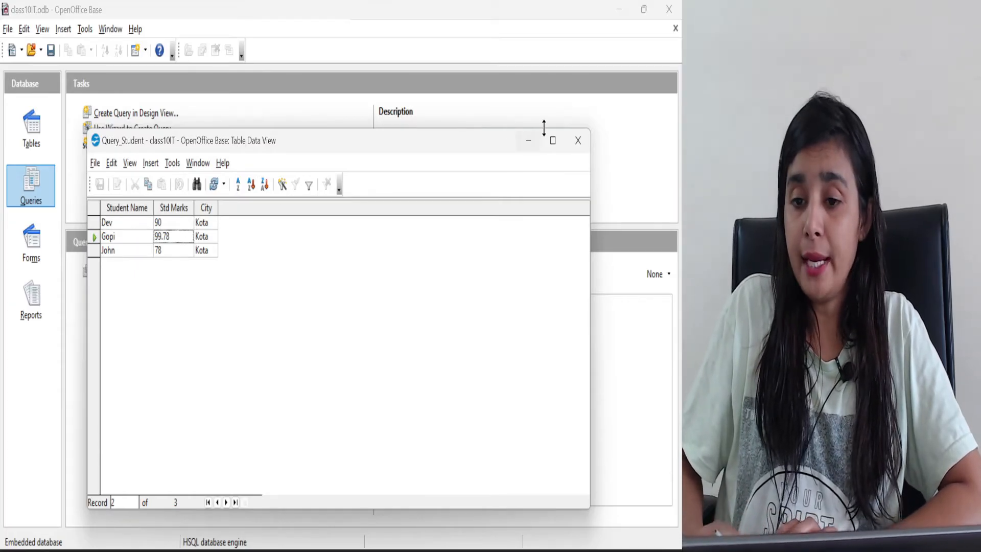
left_click(578, 141)
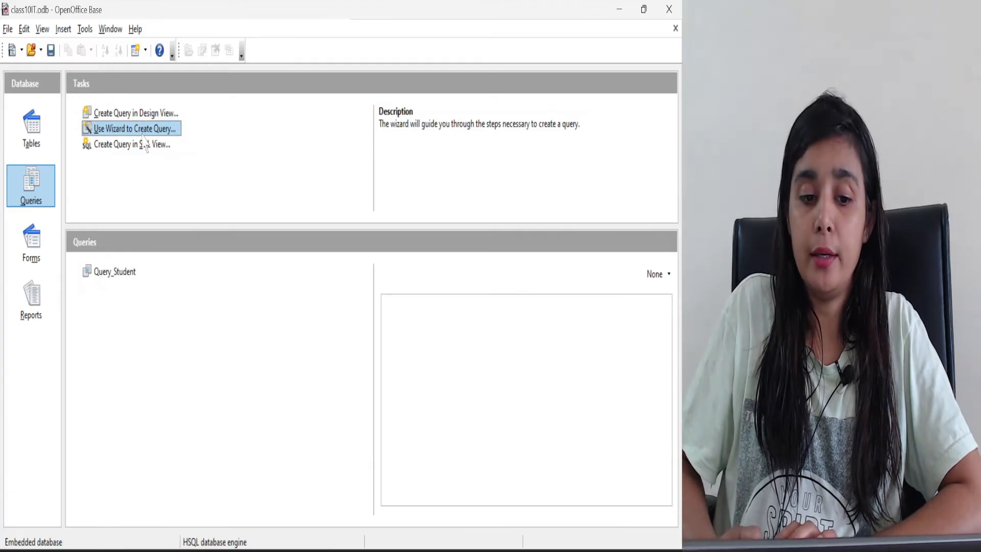
left_click(134, 276)
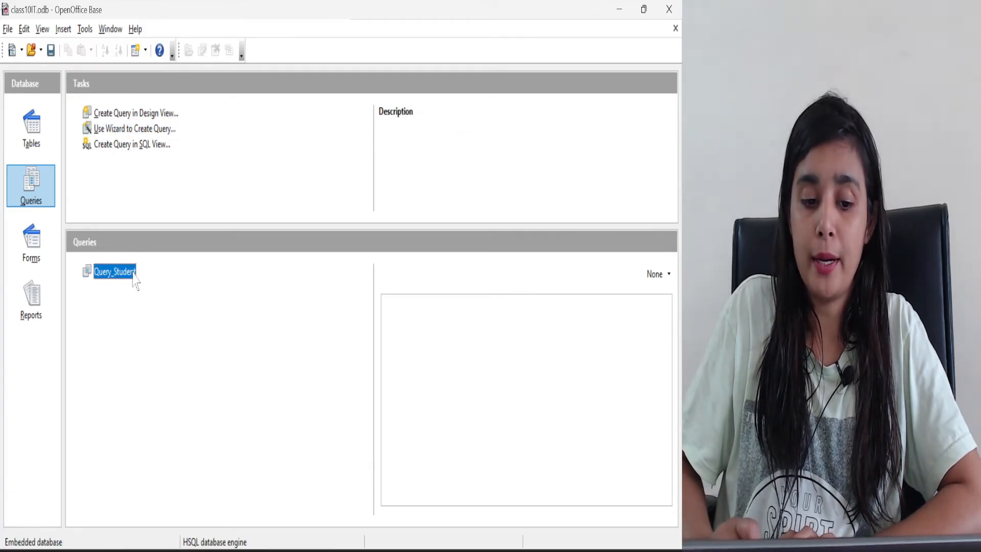
double_click(133, 273)
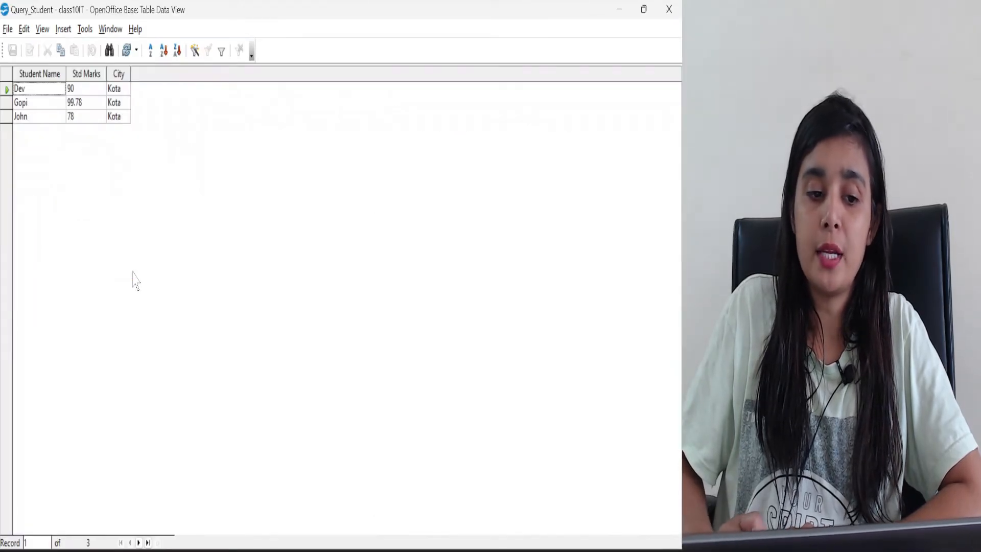
Close the query result, open Query_Student for editing to examine its design, and close the design view
left_click(669, 10)
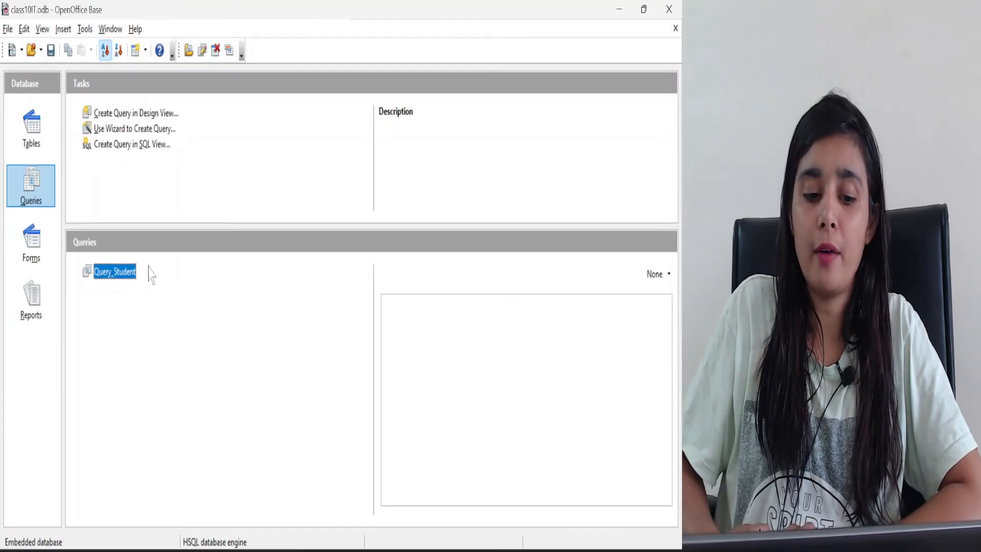
right_click(131, 282)
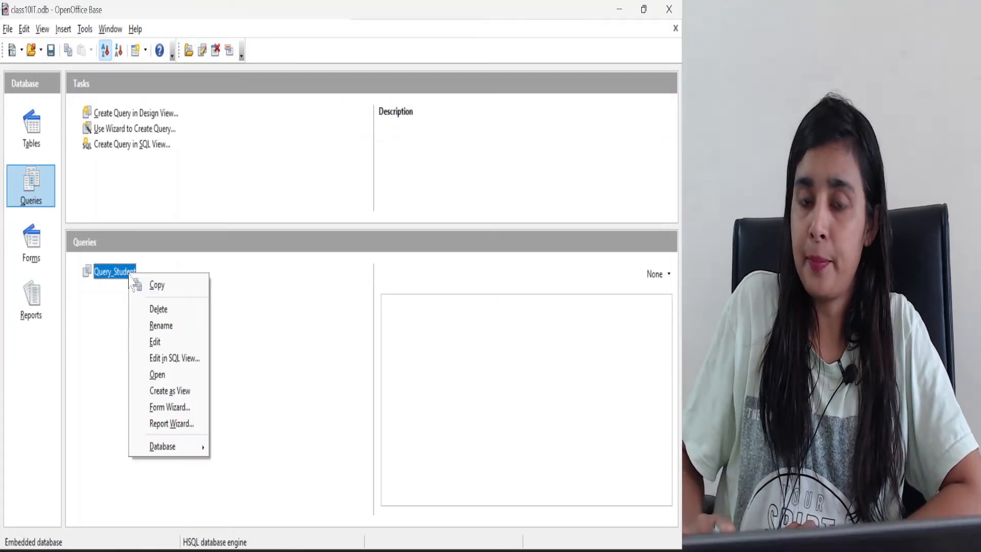
left_click(154, 343)
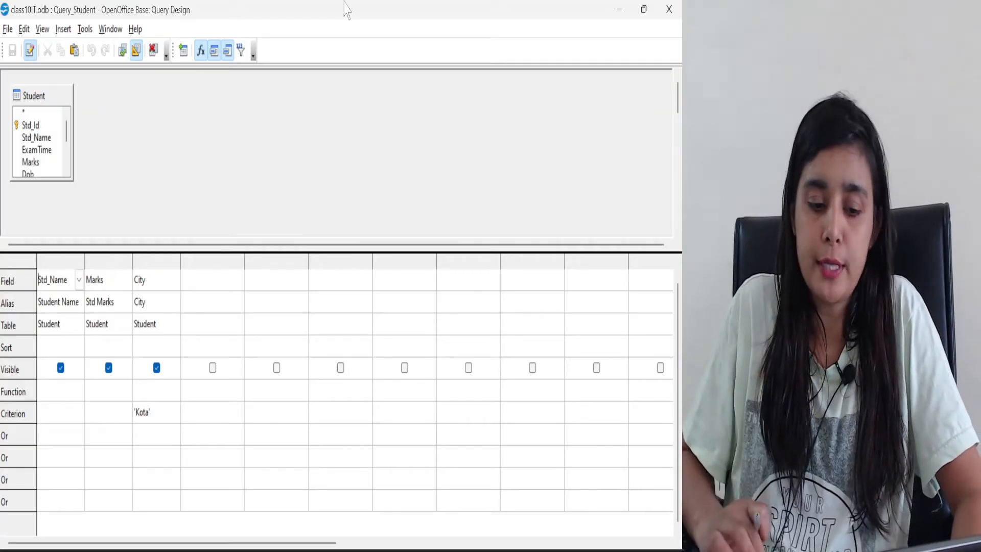
left_click(669, 9)
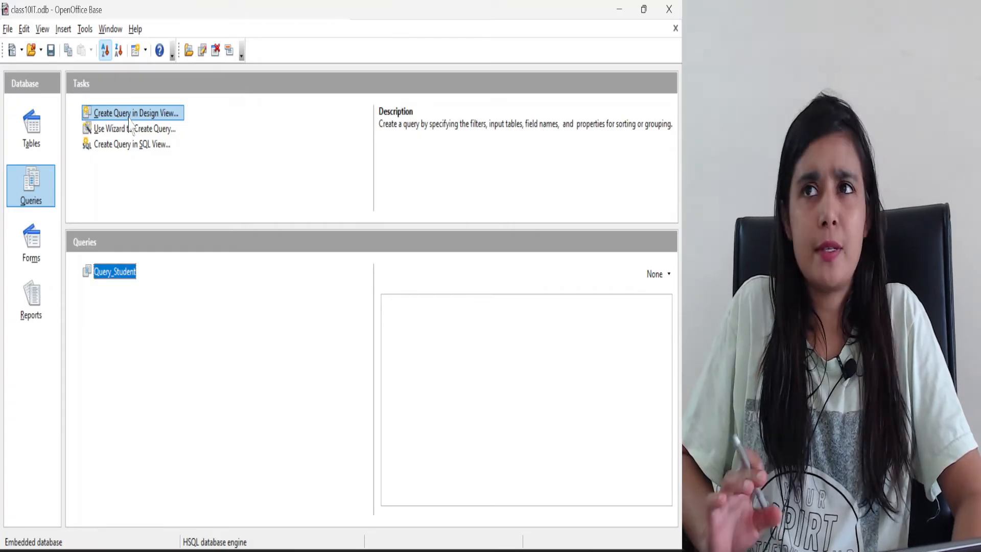
Create a new query in Design View and add the Student table as its source
left_click(129, 114)
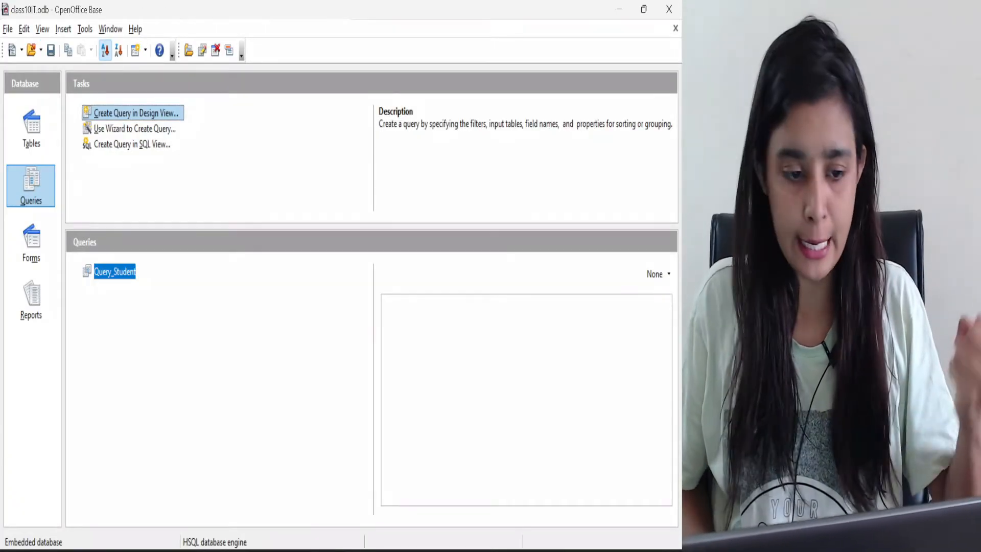
left_click(164, 117)
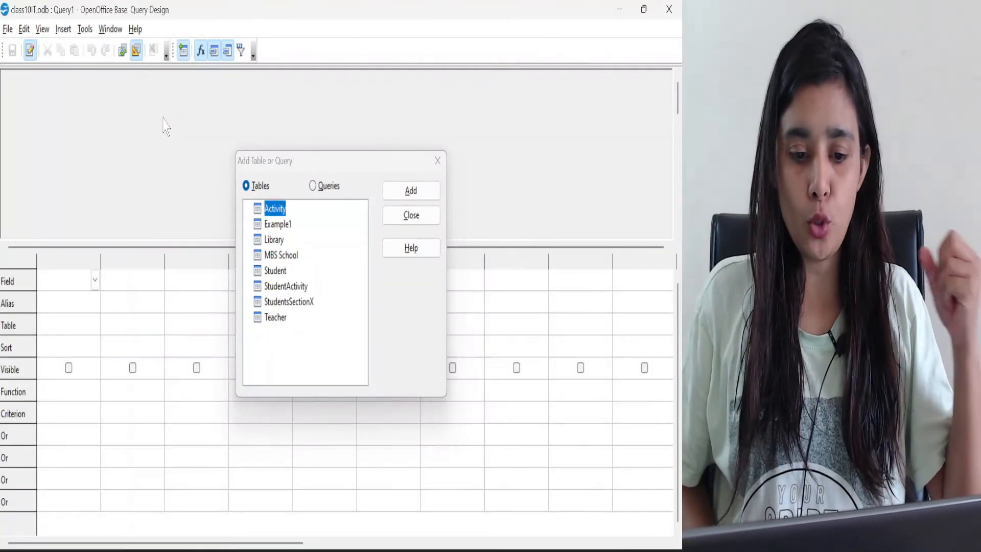
left_click_drag(277, 162, 336, 37)
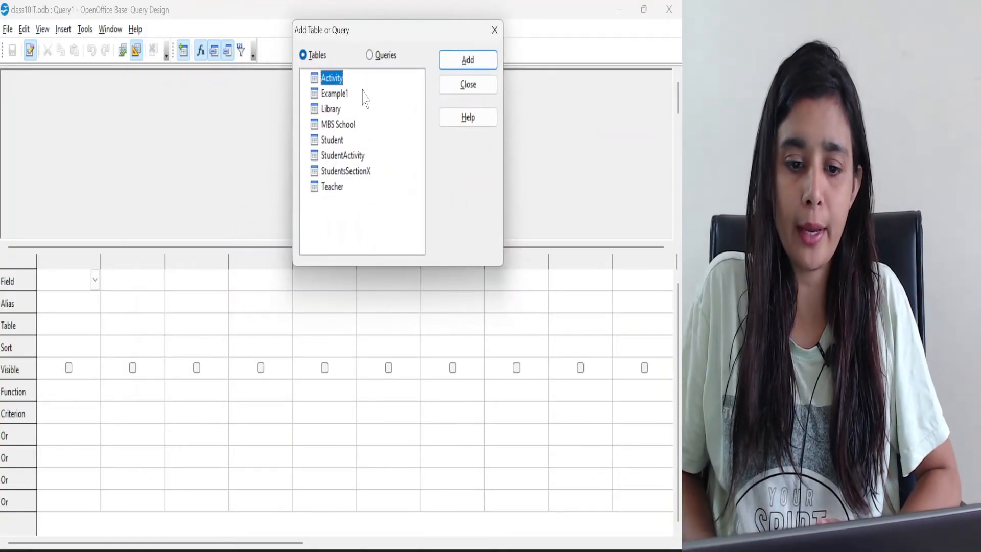
left_click(334, 140)
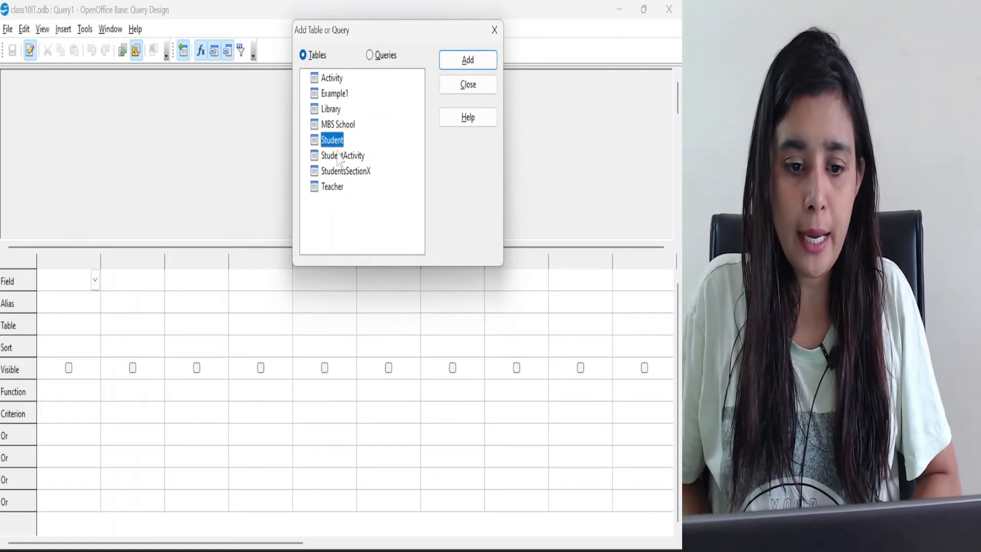
left_click(369, 55)
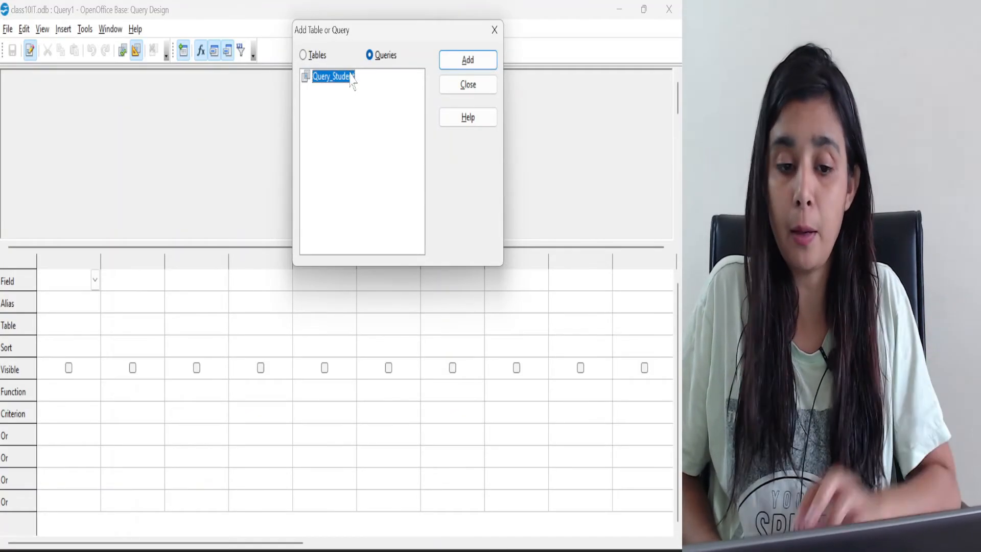
left_click(305, 55)
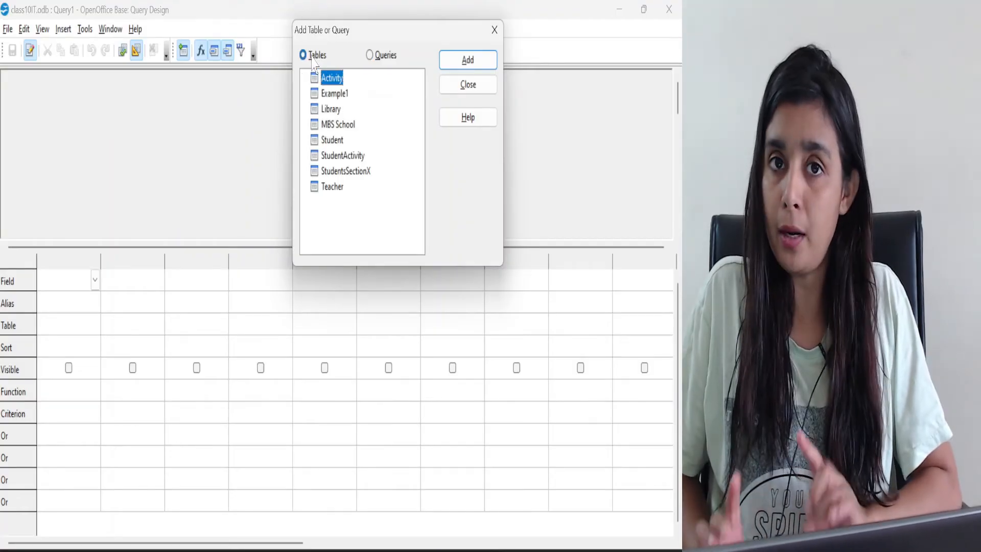
left_click(330, 142)
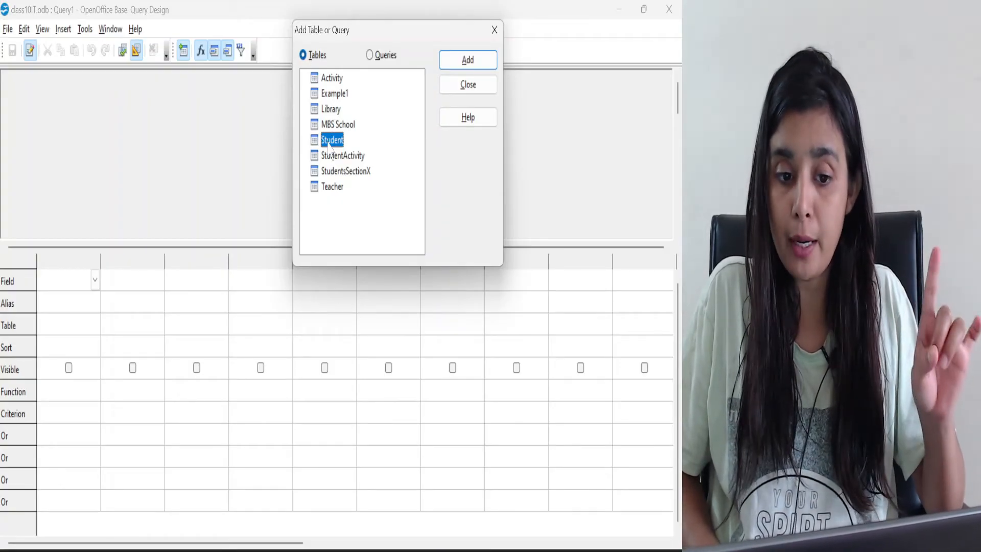
left_click(469, 63)
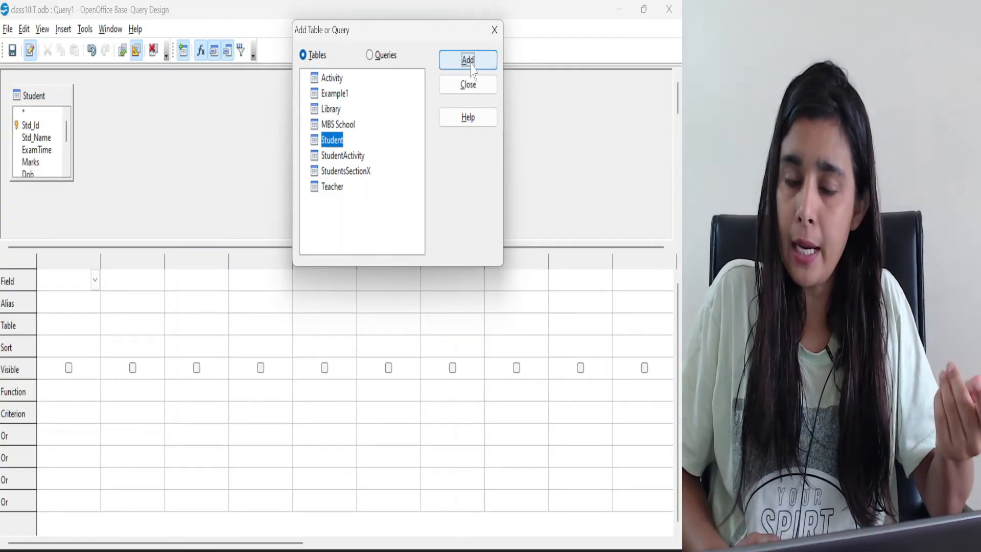
left_click(494, 31)
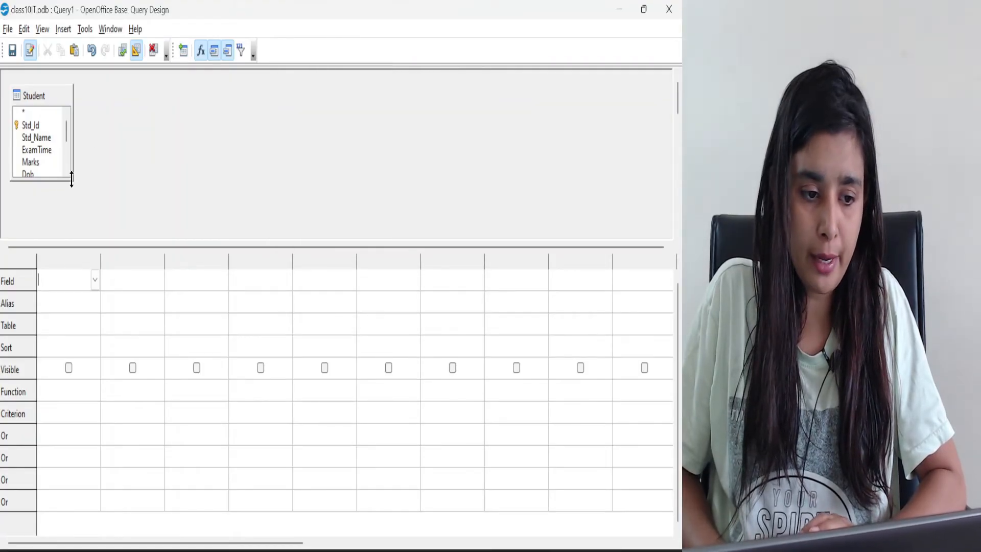
Enlarge the Student table box to fit its full field list and point out Std_Name, Marks and City
left_click_drag(73, 181, 88, 238)
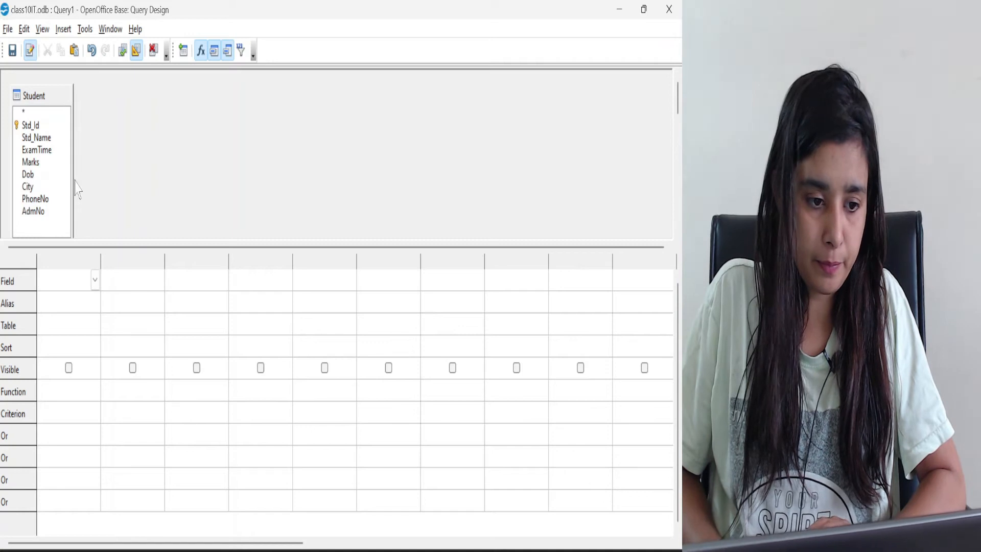
left_click_drag(72, 180, 185, 186)
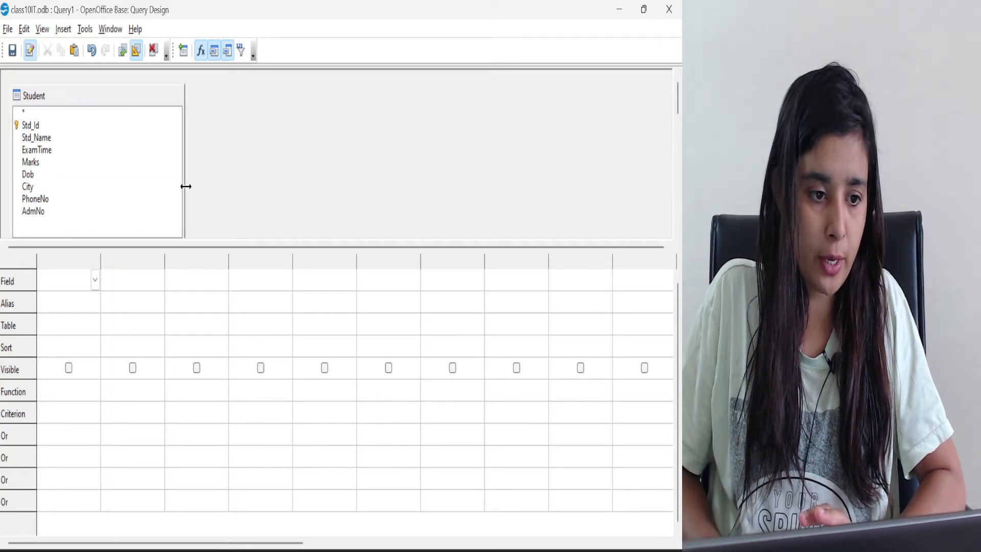
left_click(34, 138)
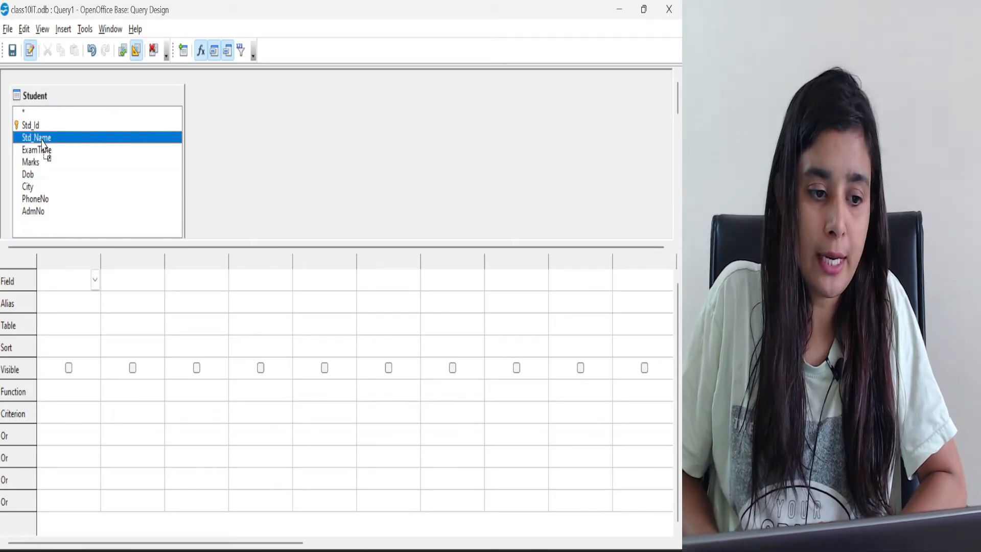
left_click(26, 162)
left_click(29, 187)
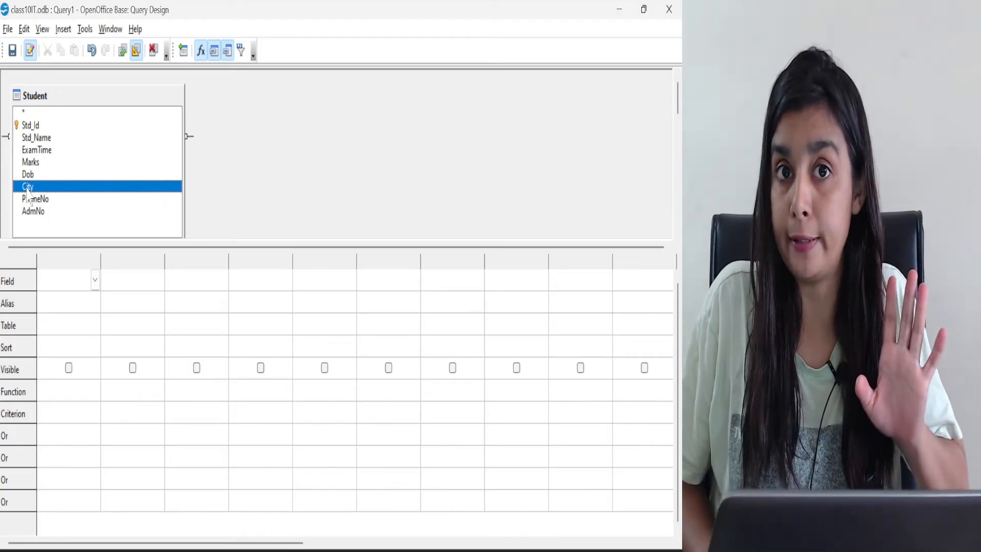
Add the Student fields Std_Name, Marks and City to the first three columns of the query design
left_click(96, 284)
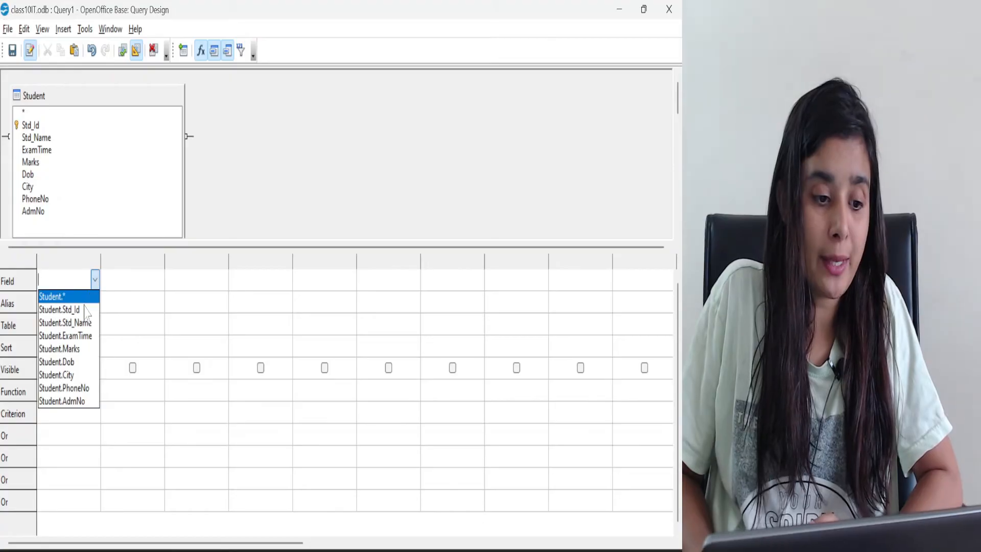
left_click(84, 325)
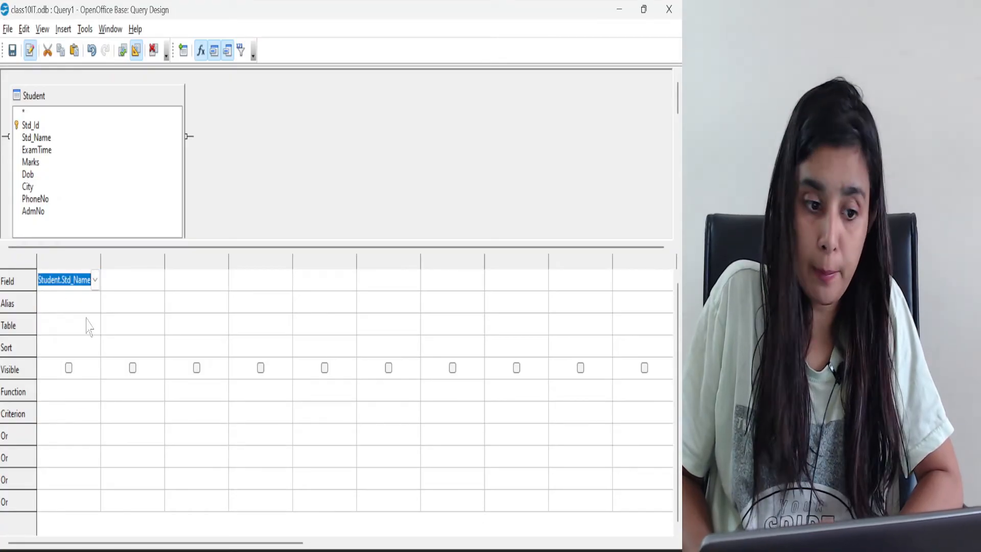
left_click(153, 280)
left_click(161, 285)
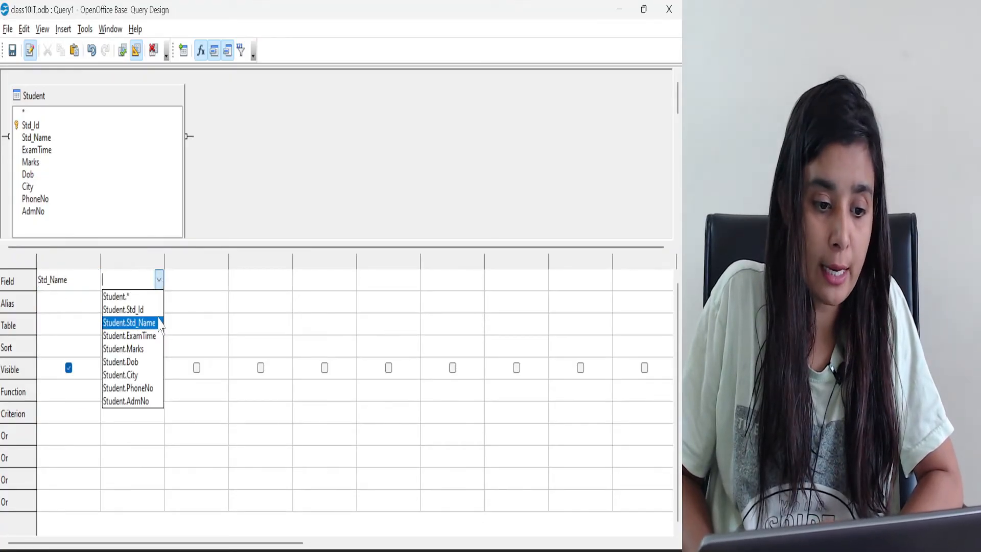
left_click(144, 350)
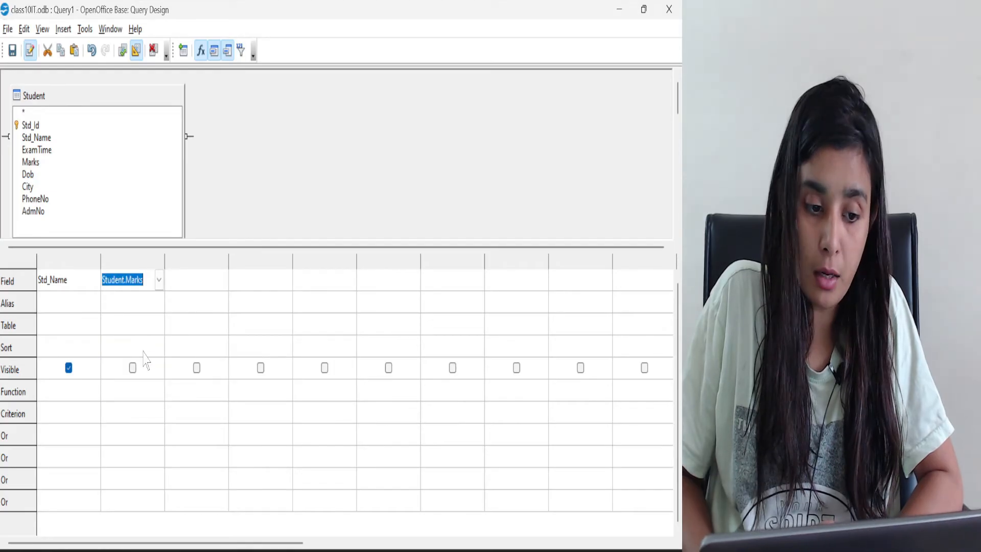
left_click(207, 279)
left_click(223, 280)
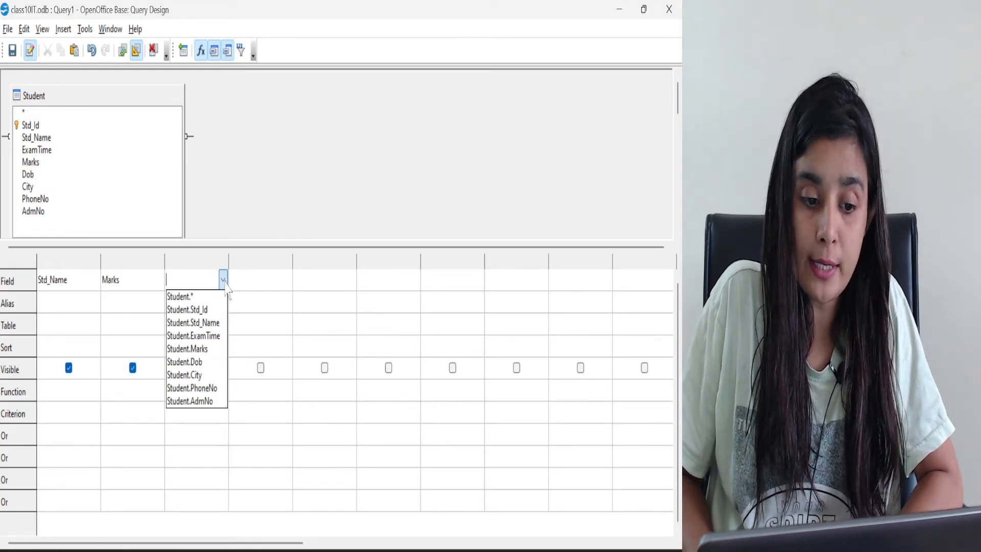
left_click(197, 375)
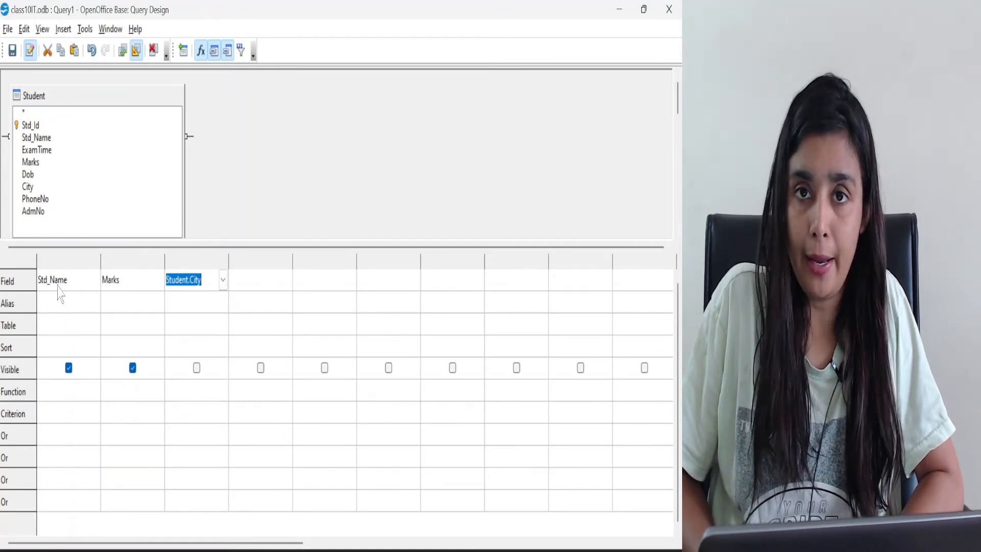
Minimise the design window, open the Query_Student result for comparison, and return to the Query1 design
left_click(619, 8)
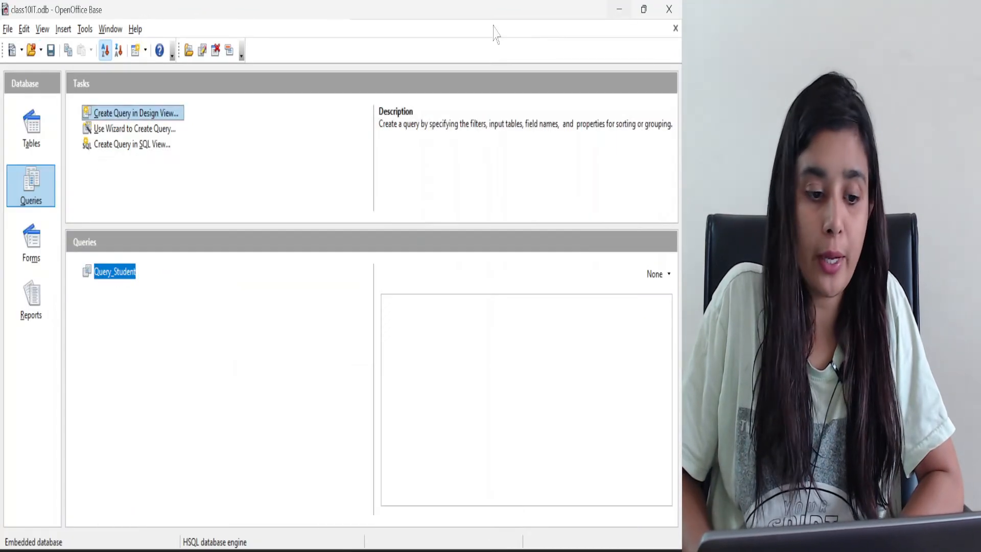
double_click(103, 274)
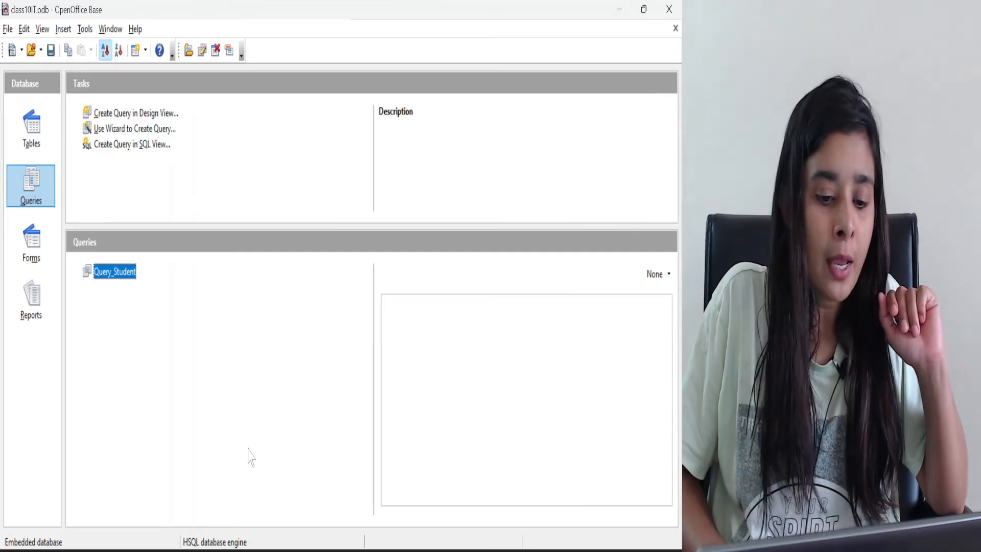
mouse_move(449, 541)
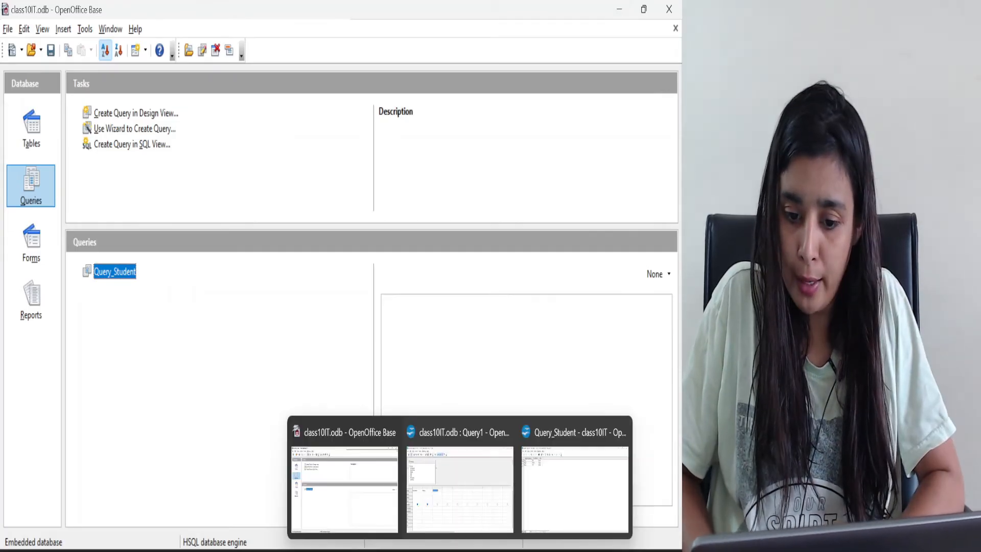
left_click(453, 511)
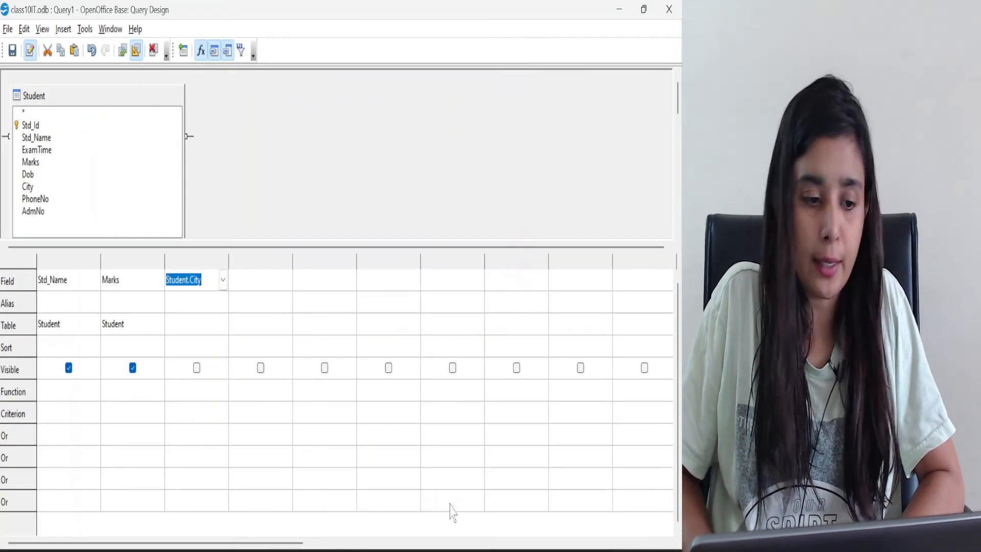
Give the Std_Name column the alias SNAME and check the source table of the City column
left_click(64, 297)
type("S")
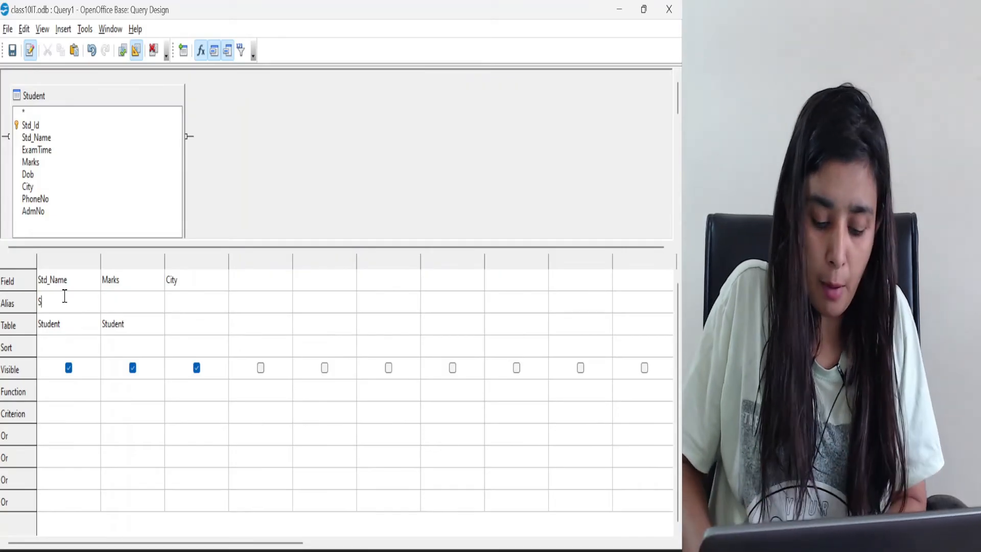
type("NAME")
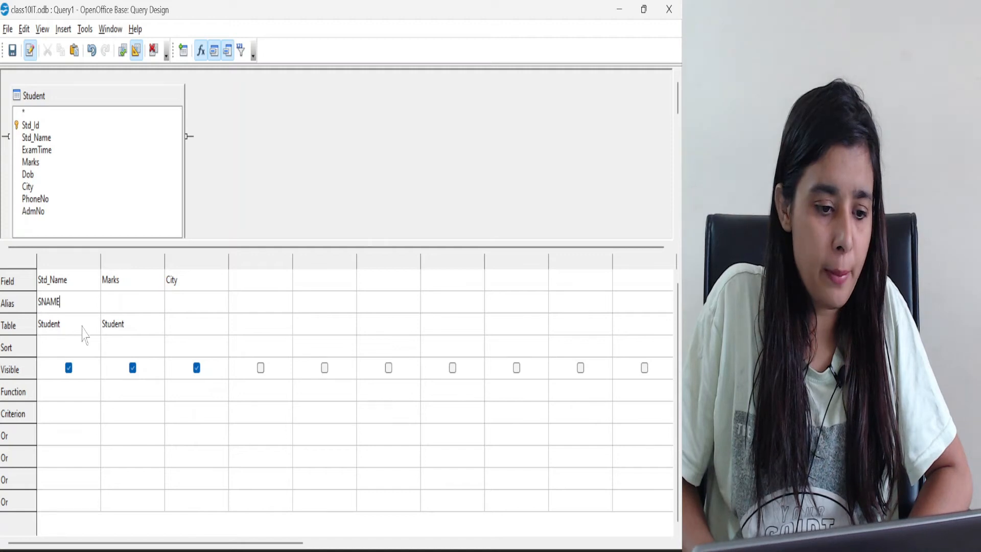
left_click(193, 328)
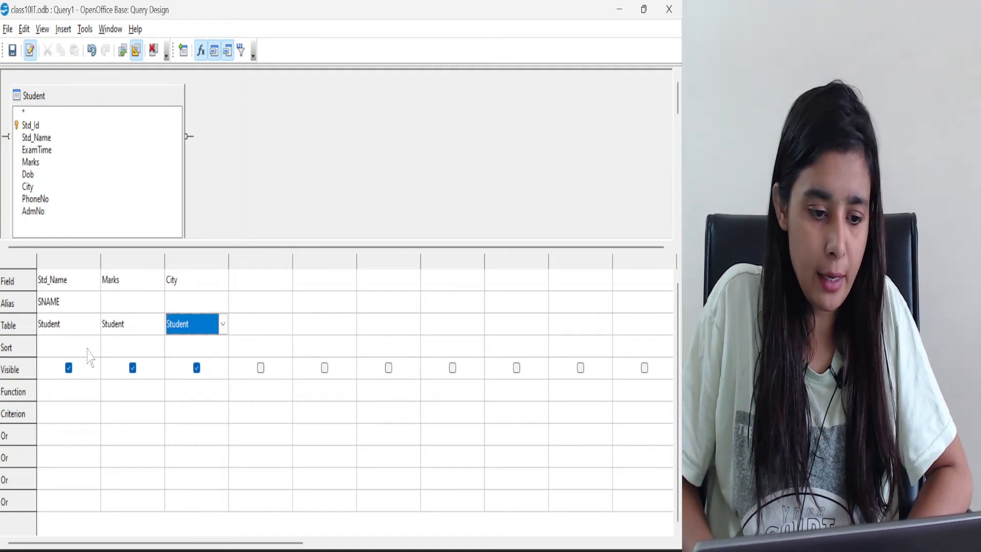
Set the sort order of the Std_Name column to descending
left_click(73, 348)
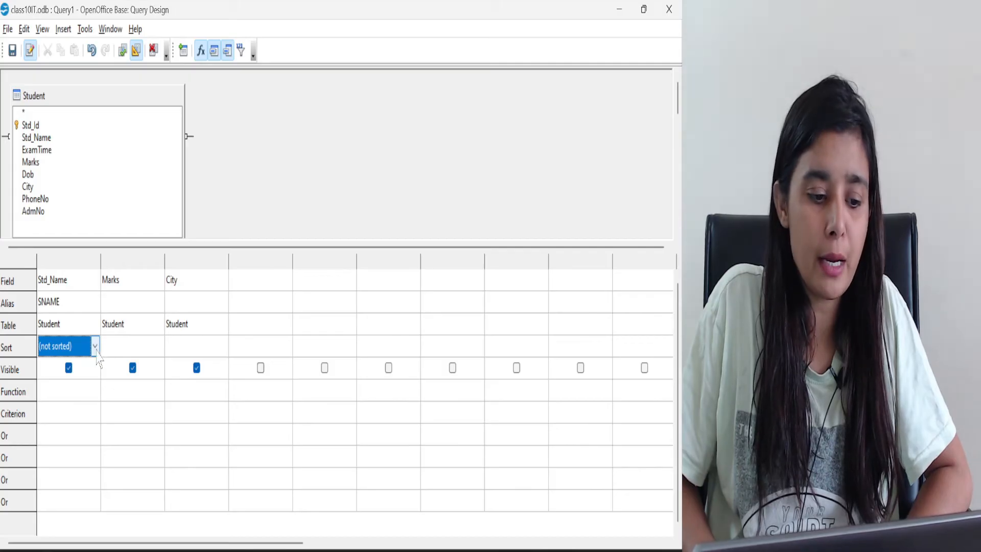
left_click(95, 345)
left_click(57, 388)
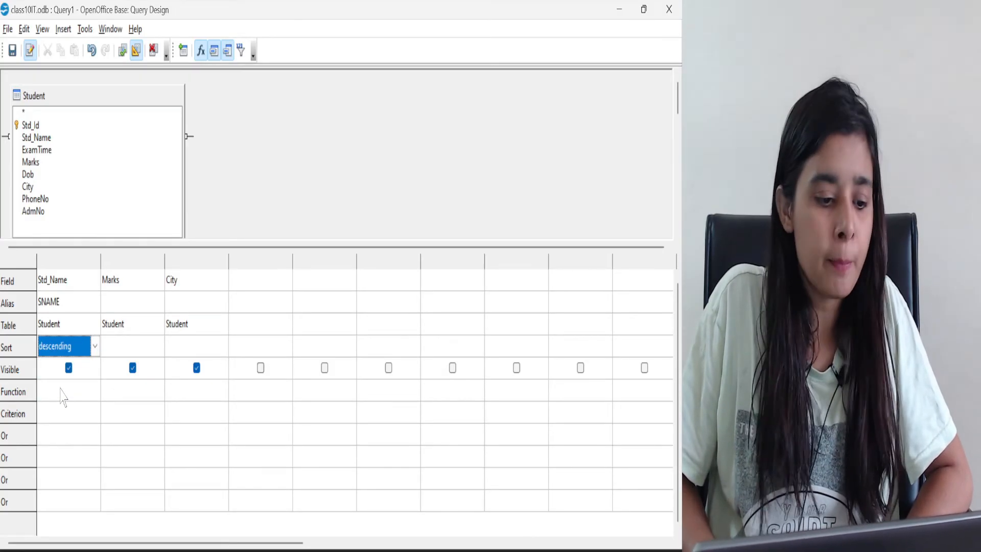
Set the criterion of the City column to Kota and run the query
left_click(62, 393)
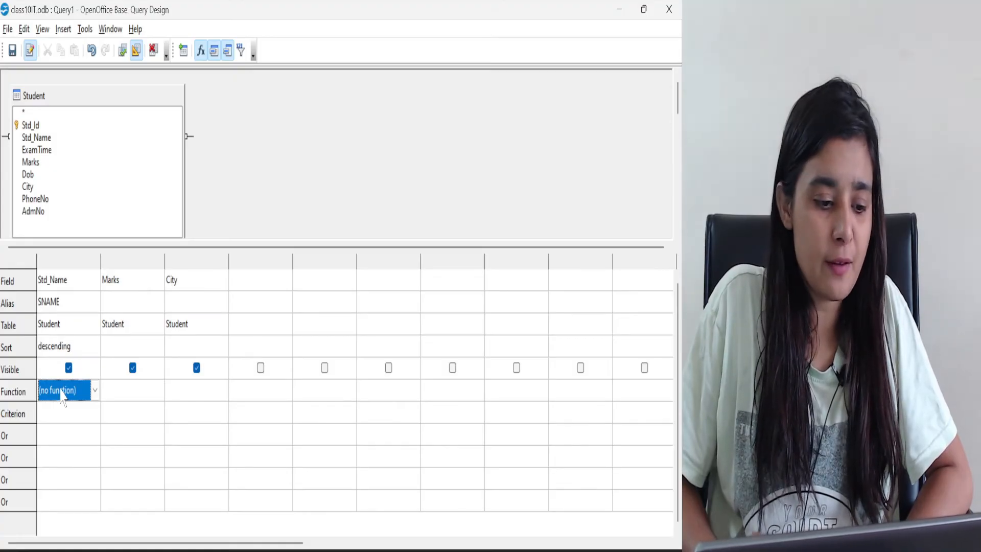
left_click(61, 403)
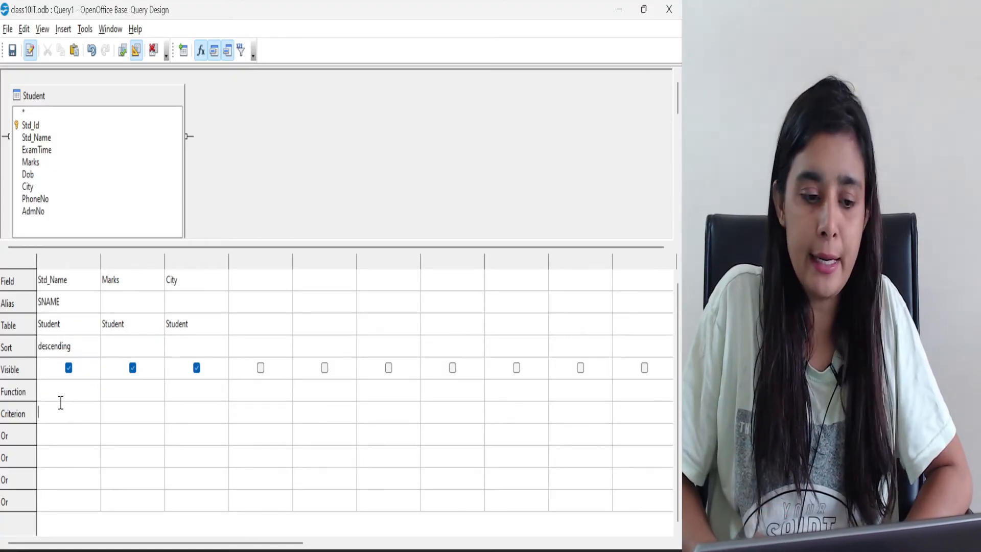
left_click(186, 395)
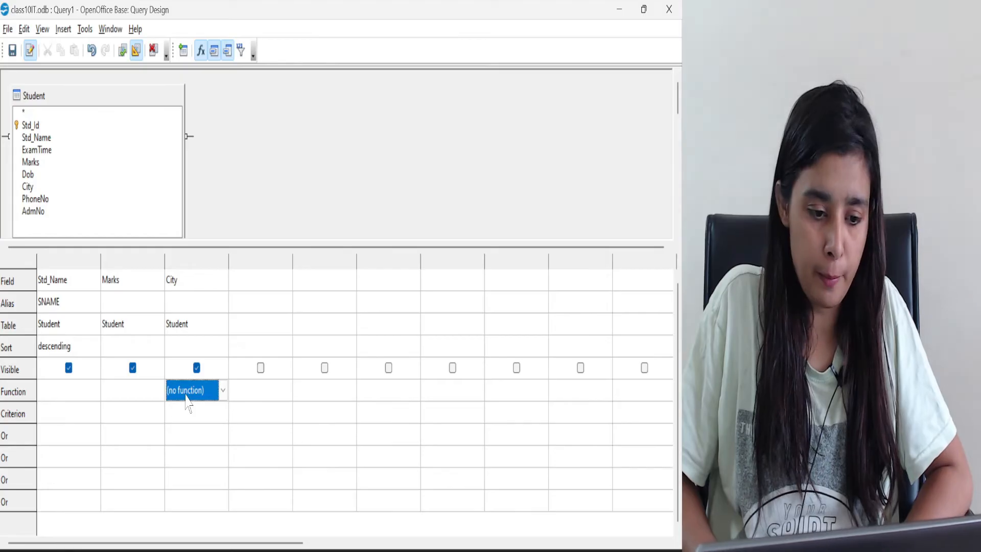
left_click(223, 395)
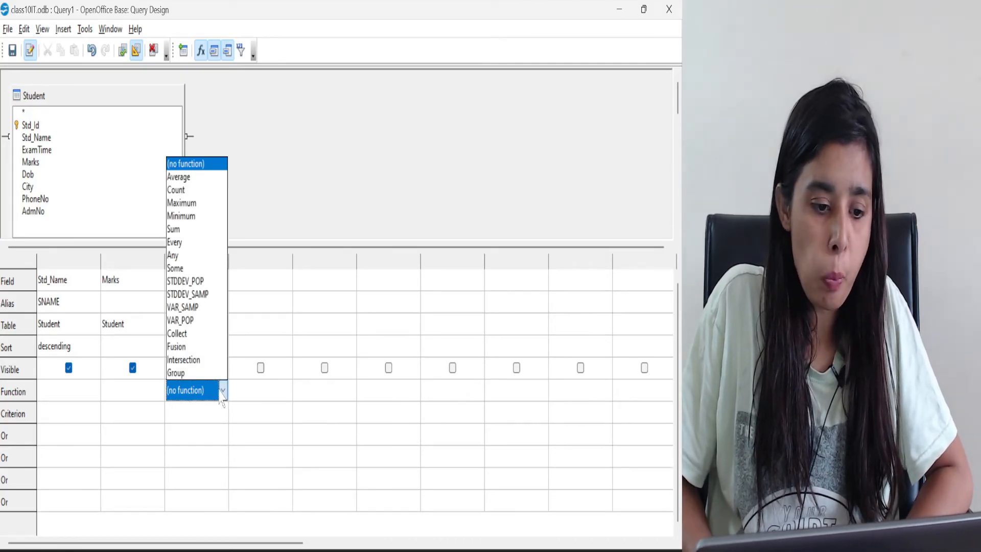
left_click(190, 417)
left_click(202, 418)
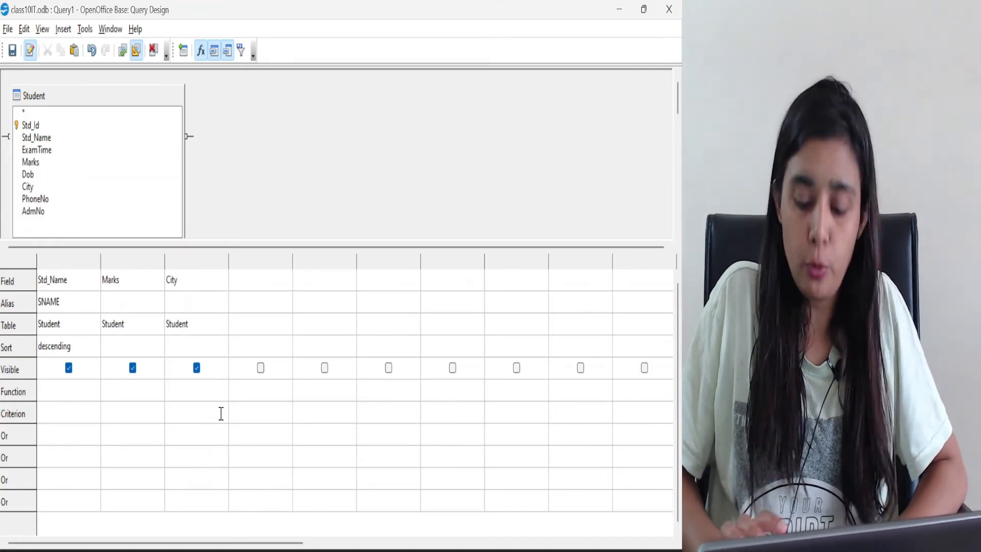
type("Kota")
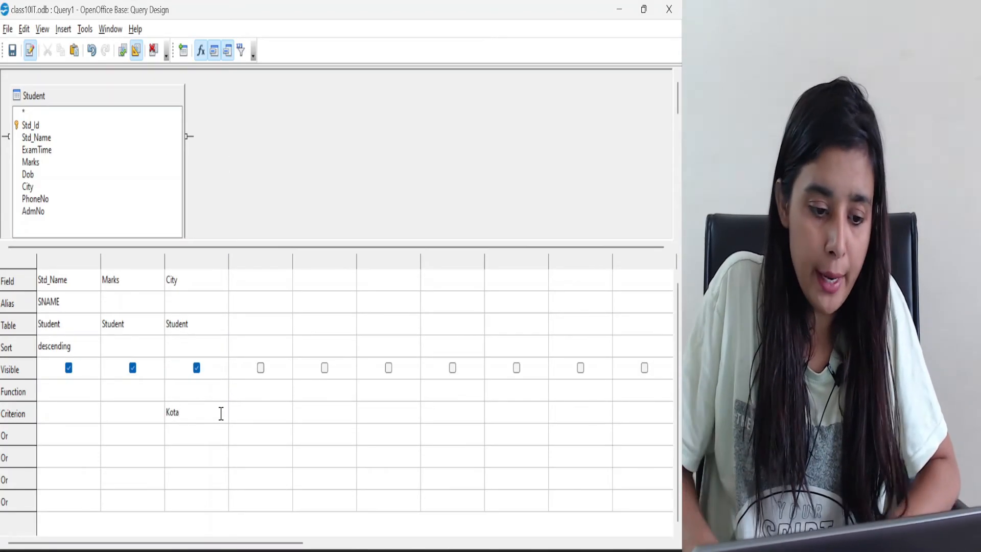
left_click(187, 440)
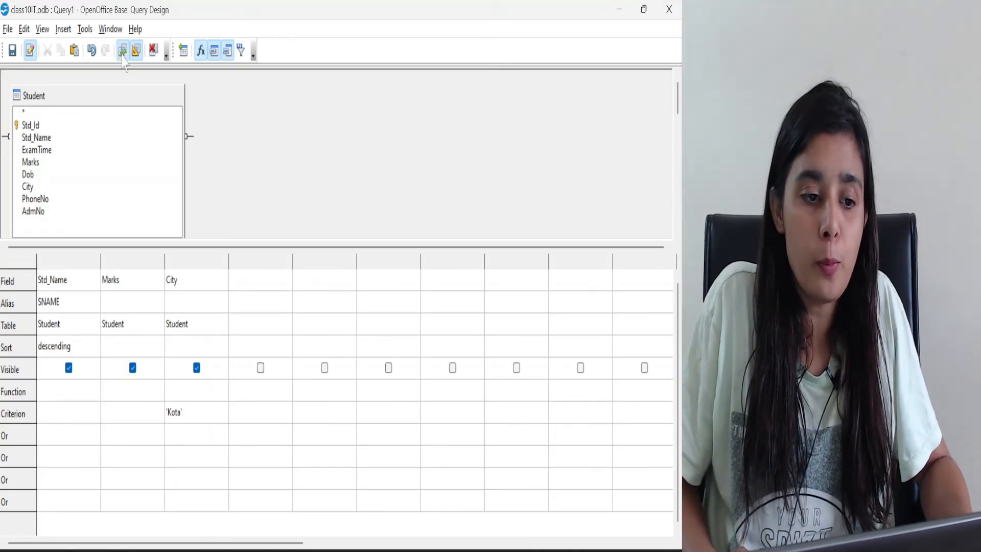
left_click(123, 51)
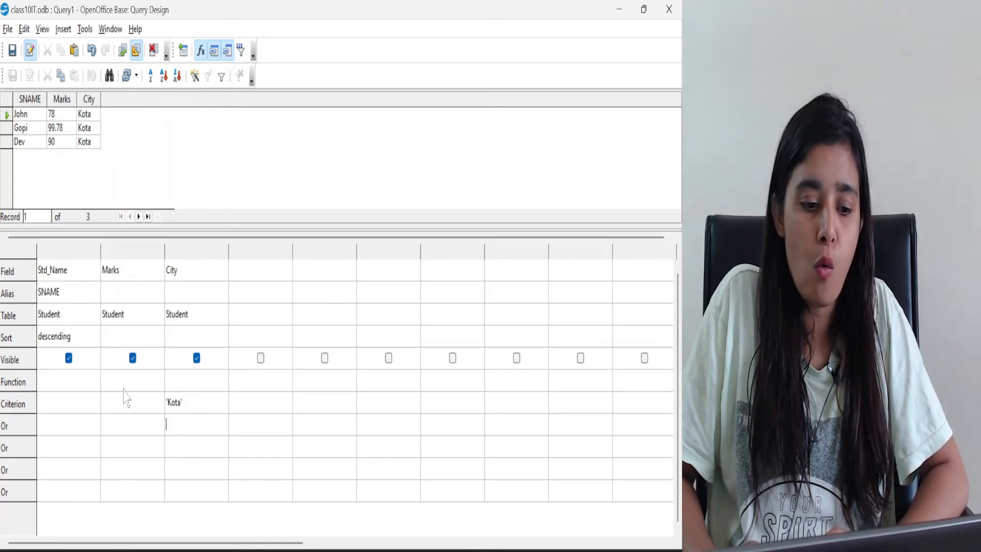
Add the criterion >80 to the Marks column and run the query again
left_click(122, 408)
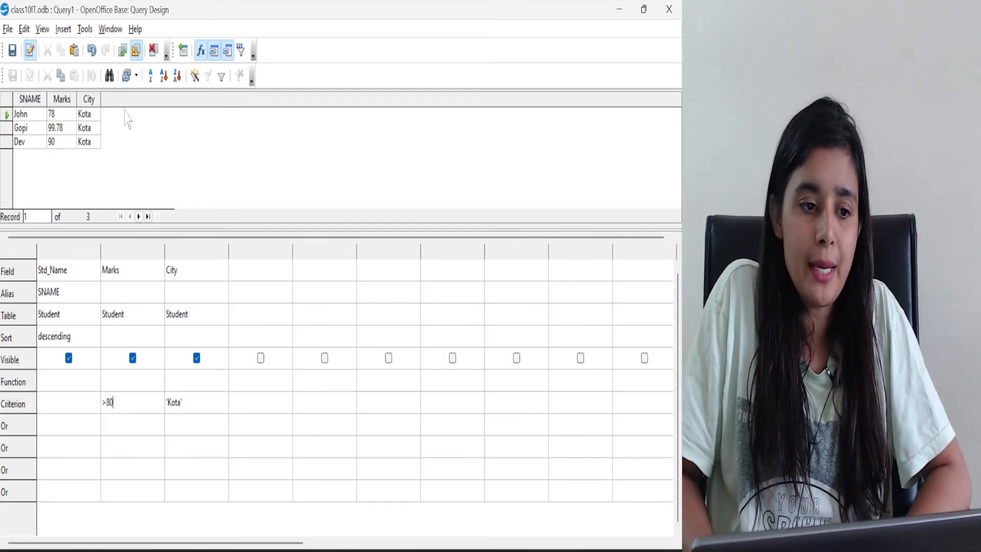
left_click(122, 50)
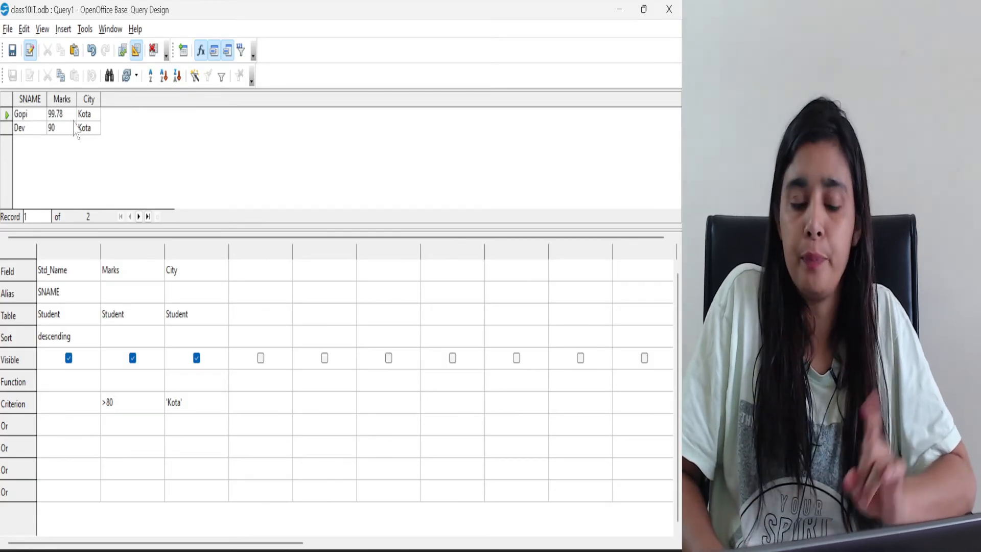
Give the Marks column the alias Number and rerun the query to update the result heading
left_click(60, 313)
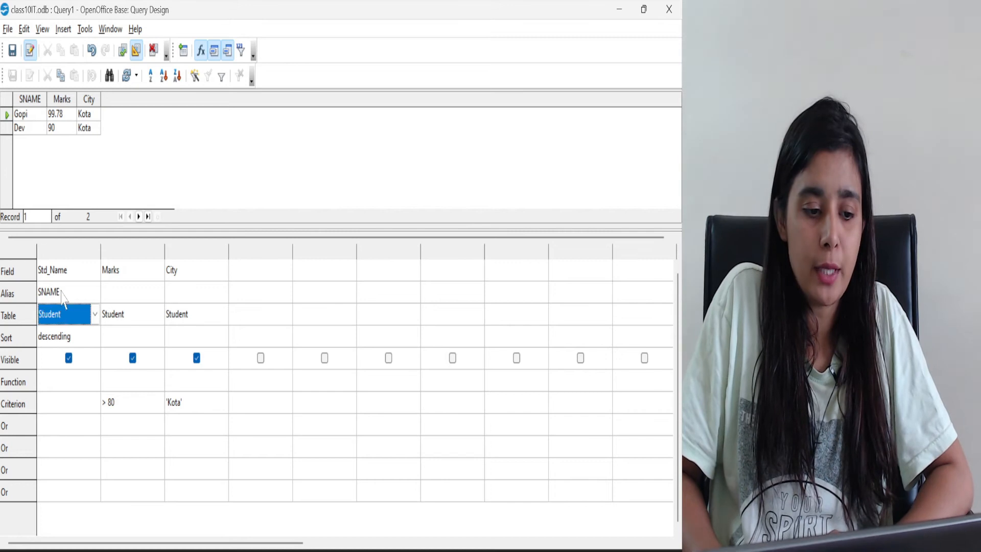
left_click(60, 291)
left_click_drag(60, 291, 51, 289)
double_click(51, 285)
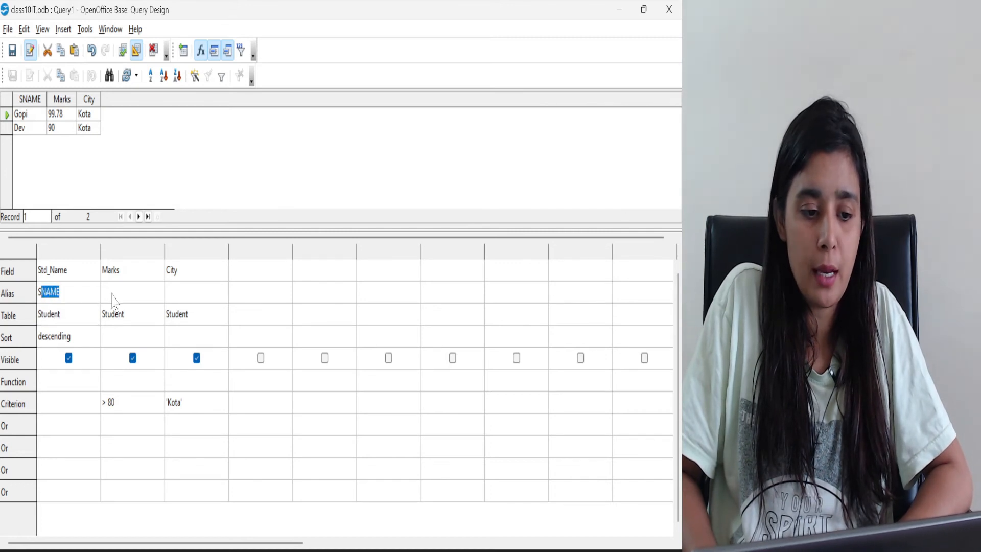
left_click(110, 293)
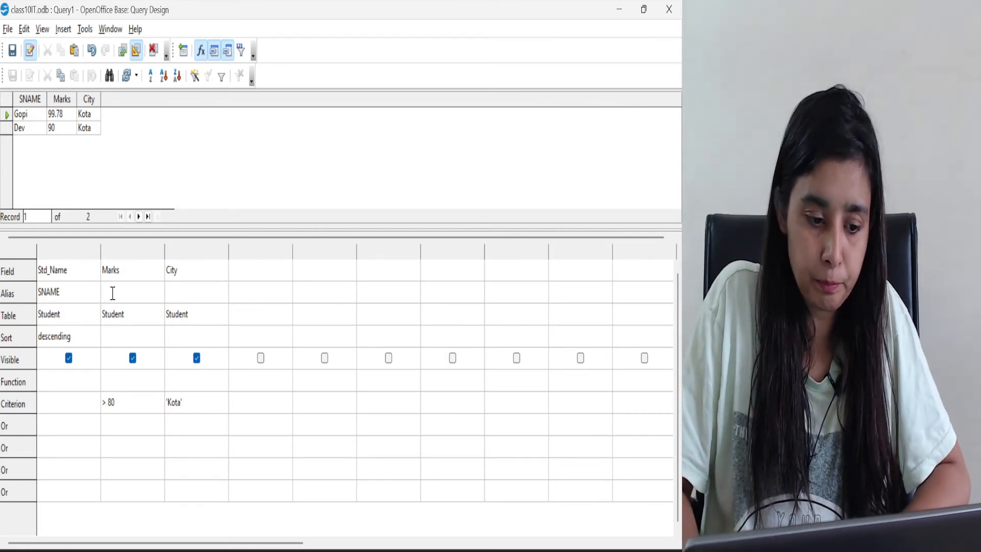
type("Number")
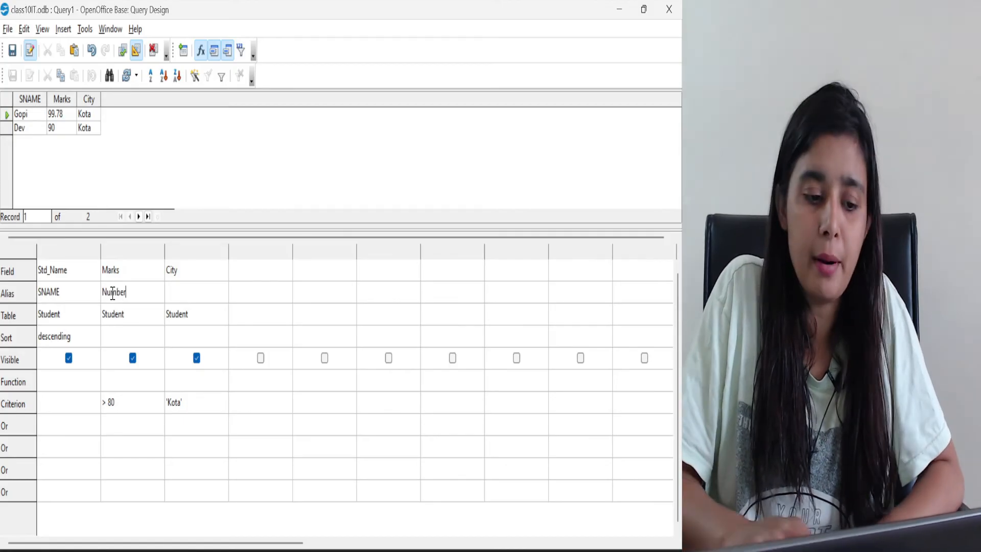
left_click(58, 99)
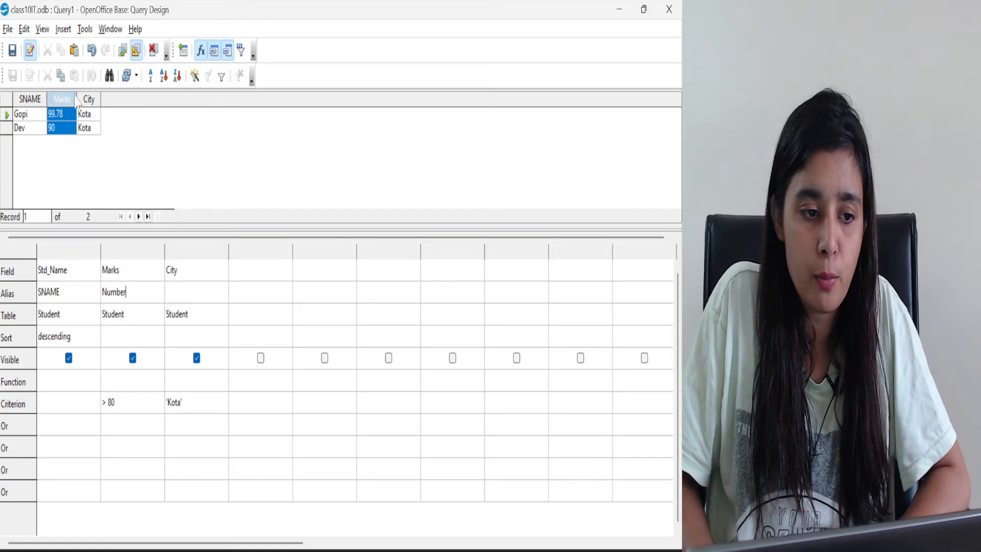
left_click(67, 120)
left_click(65, 95)
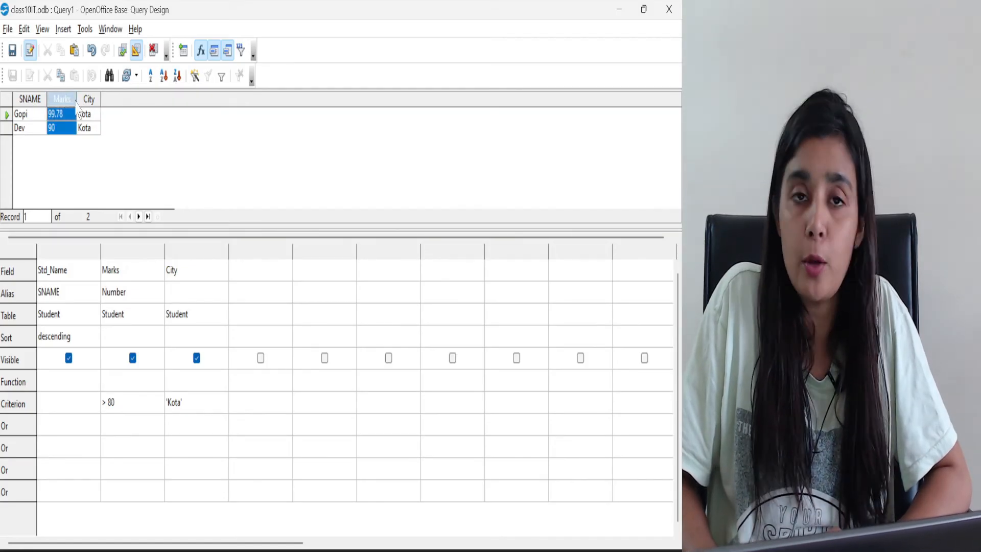
left_click(82, 114)
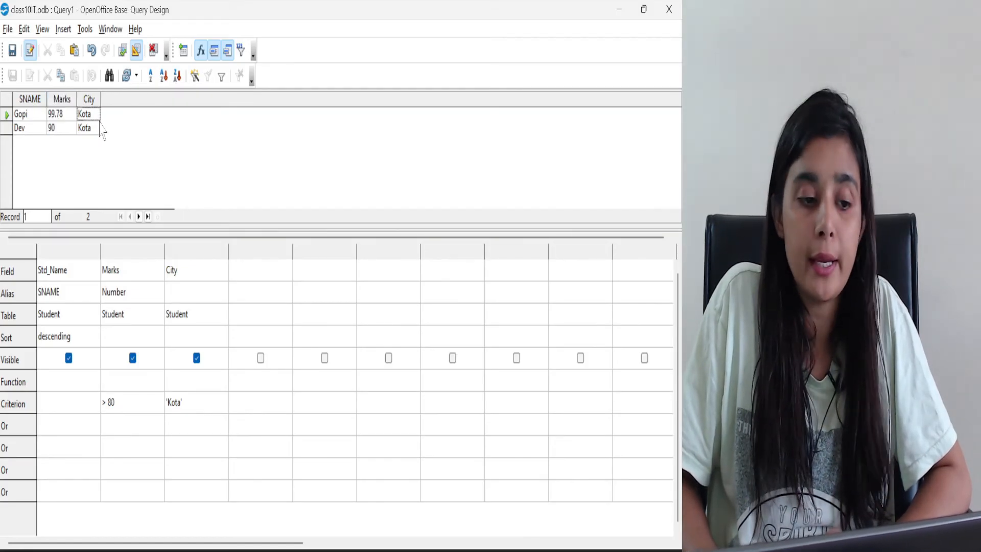
left_click(123, 52)
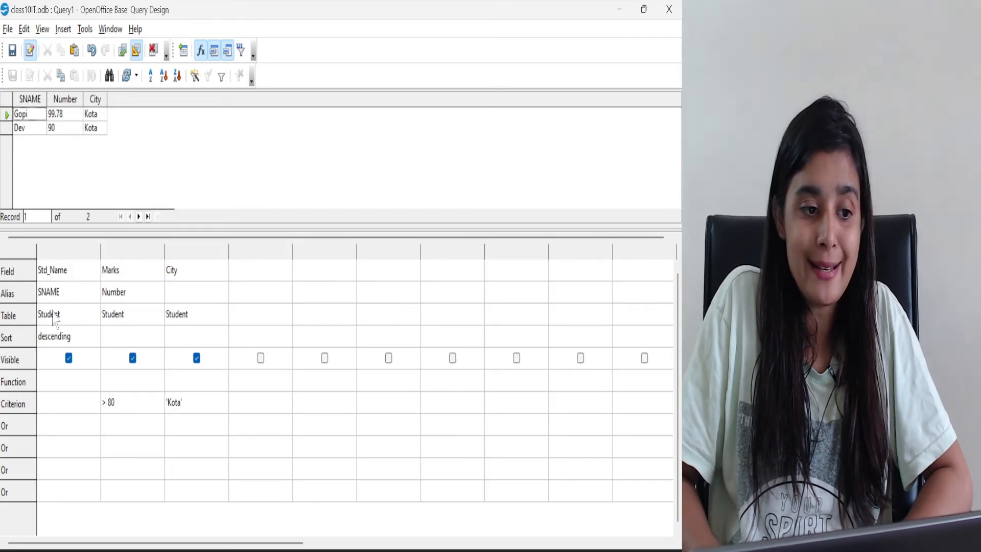
Change the sort order of the Std_Name column to ascending and rerun the query
left_click(72, 338)
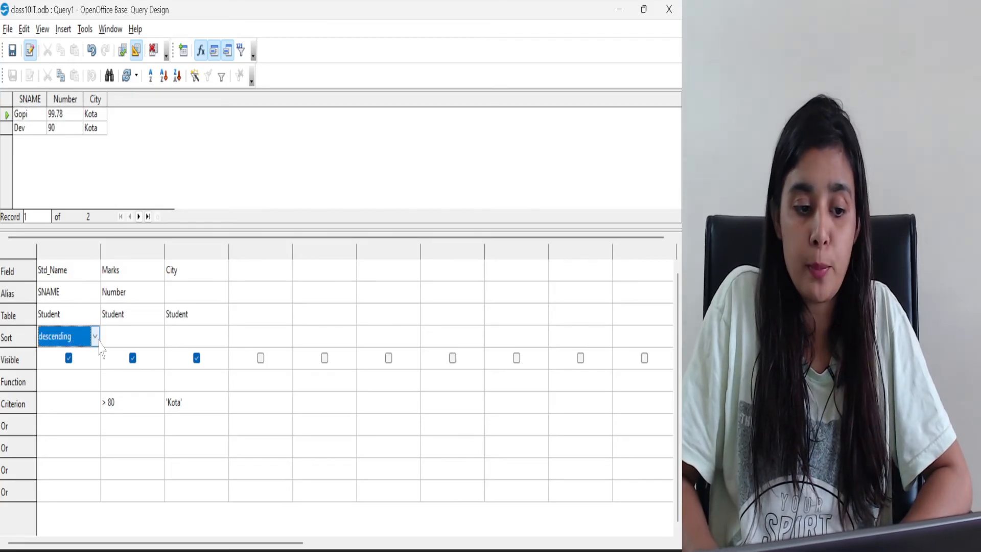
left_click(98, 339)
left_click(82, 366)
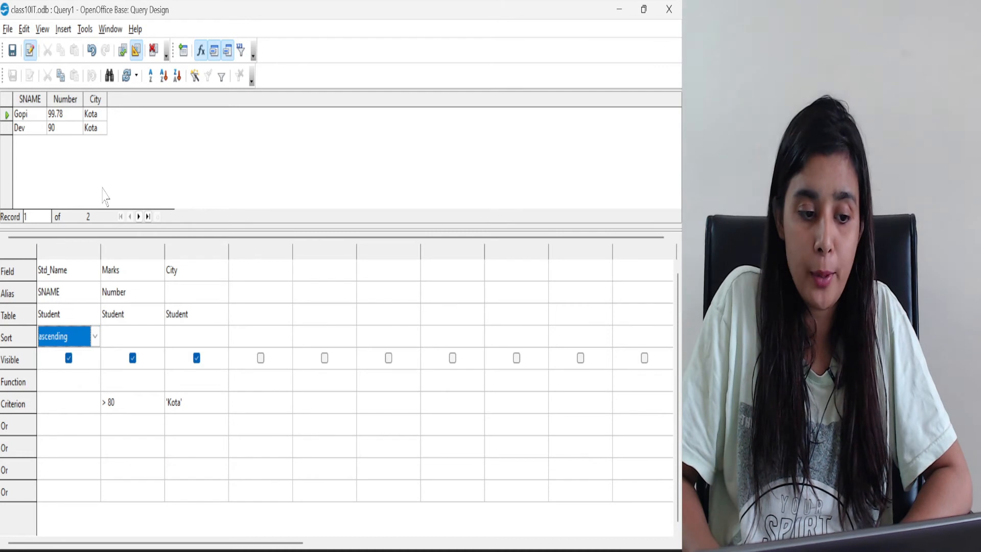
left_click(123, 51)
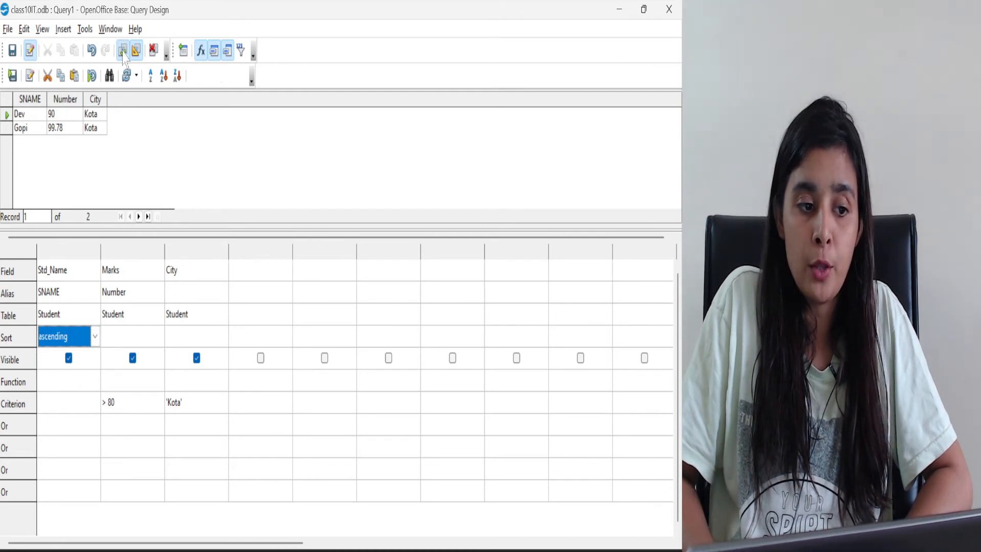
Remove the sorting from the Std_Name column, sort the Marks column in descending order instead, and run the query
left_click(95, 336)
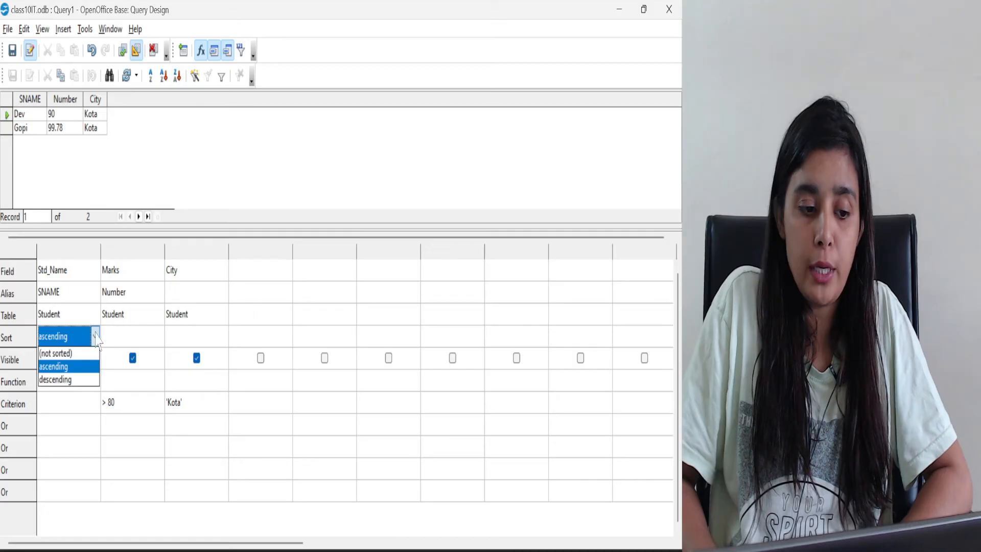
left_click(73, 358)
left_click(159, 340)
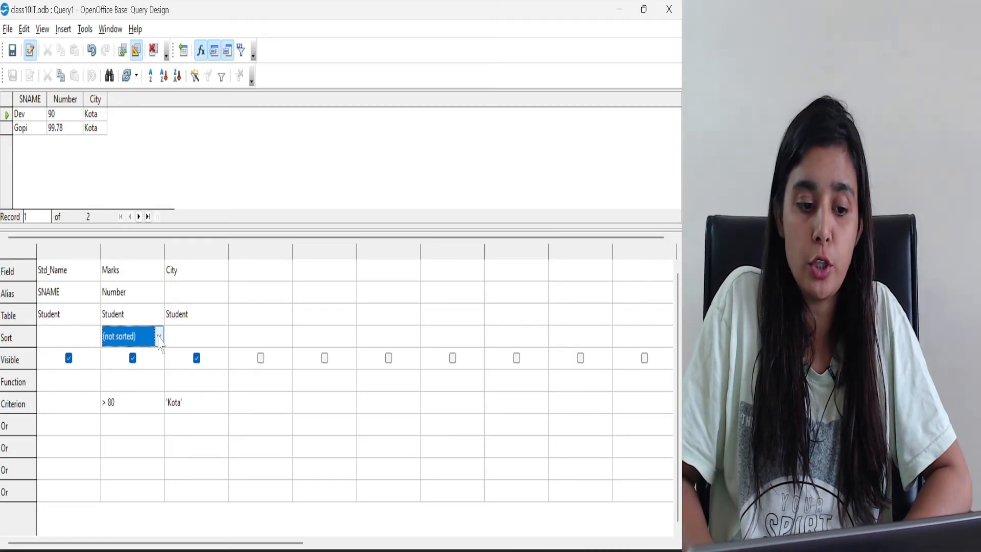
left_click(158, 338)
left_click(150, 365)
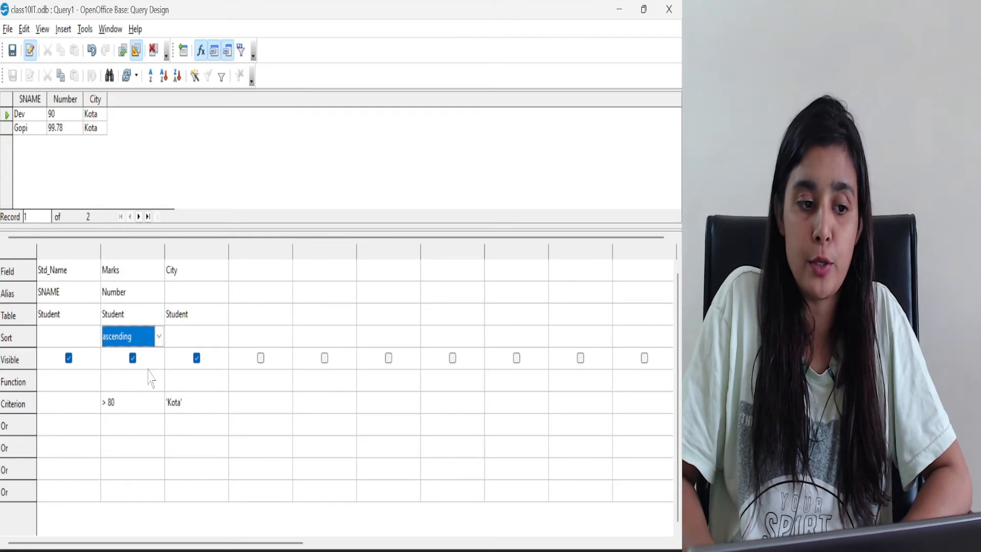
left_click(156, 340)
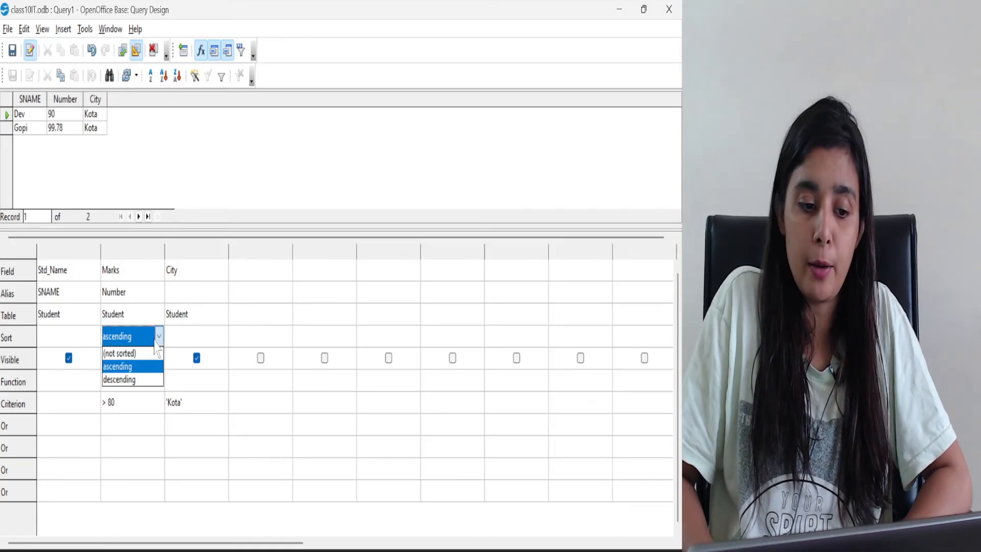
left_click(138, 381)
left_click(123, 50)
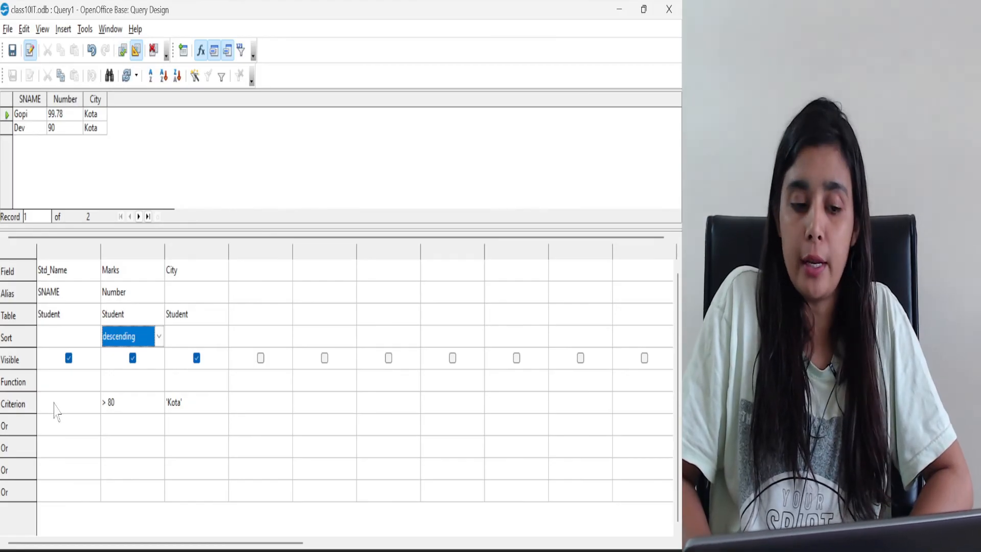
Add the Dob field as a visible fourth query column and widen its column in the rerun query's results
left_click(287, 276)
left_click(287, 270)
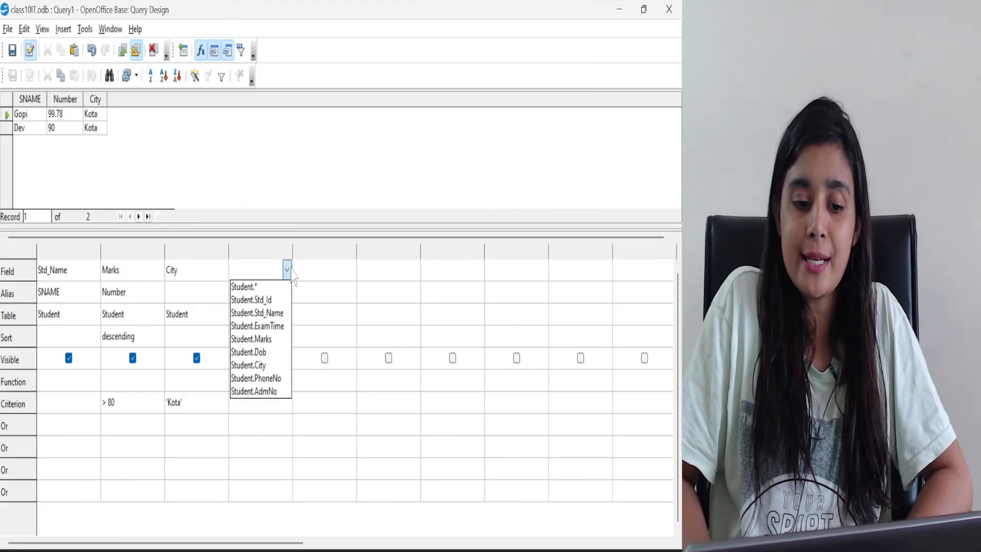
left_click(265, 352)
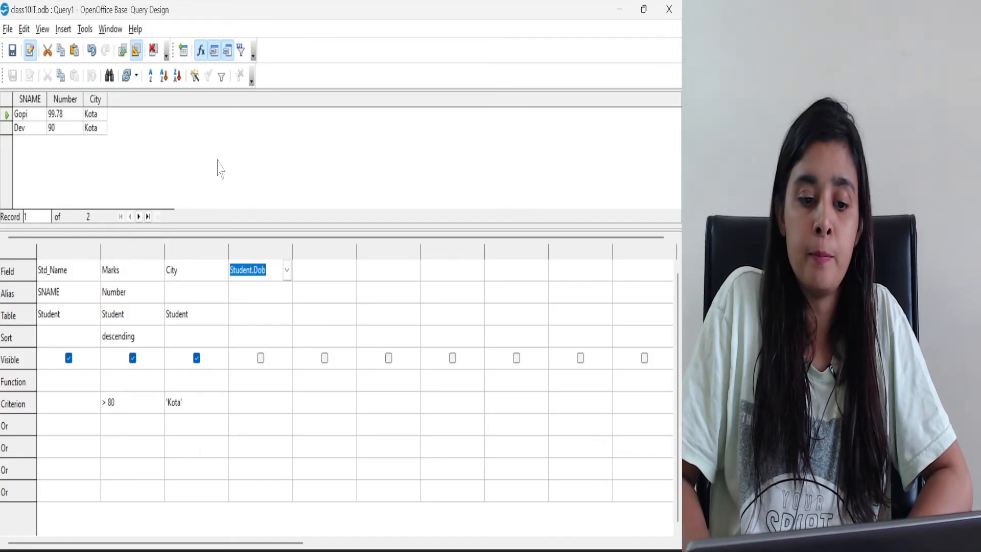
left_click(262, 364)
left_click(274, 314)
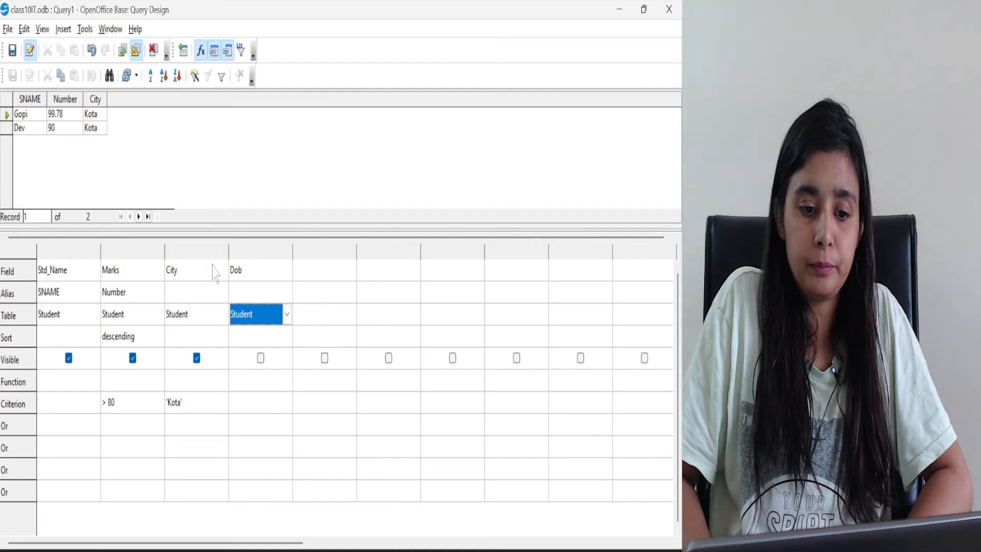
left_click(261, 359)
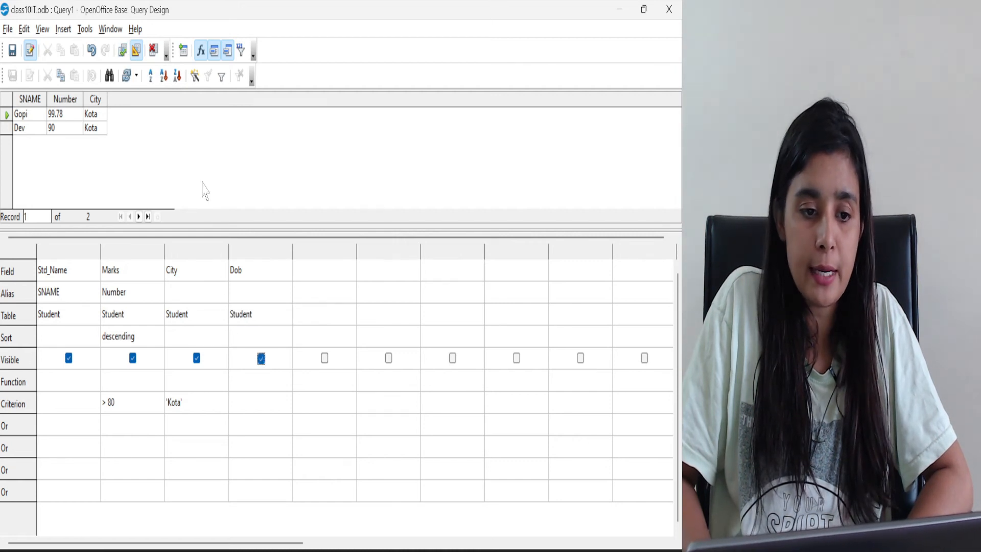
left_click(123, 51)
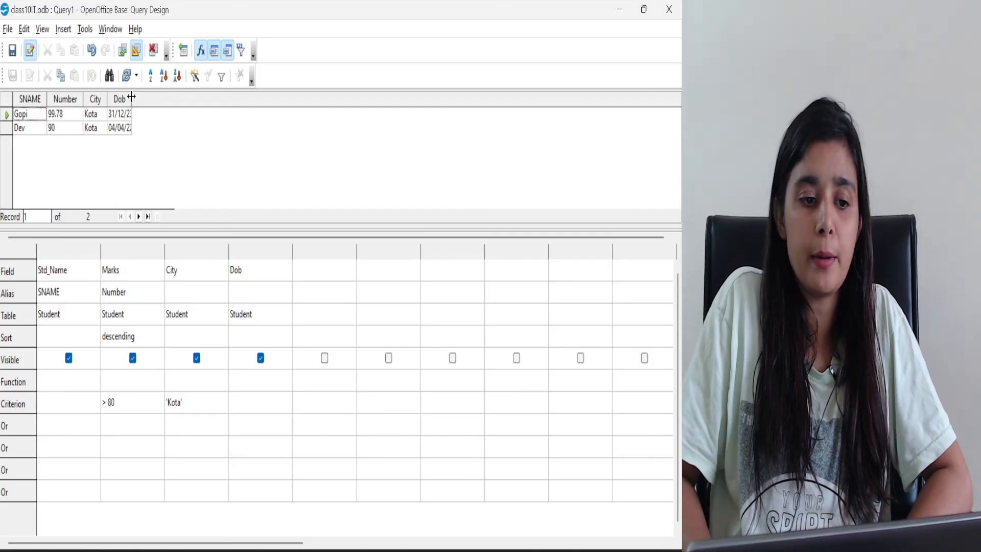
left_click_drag(131, 97, 220, 113)
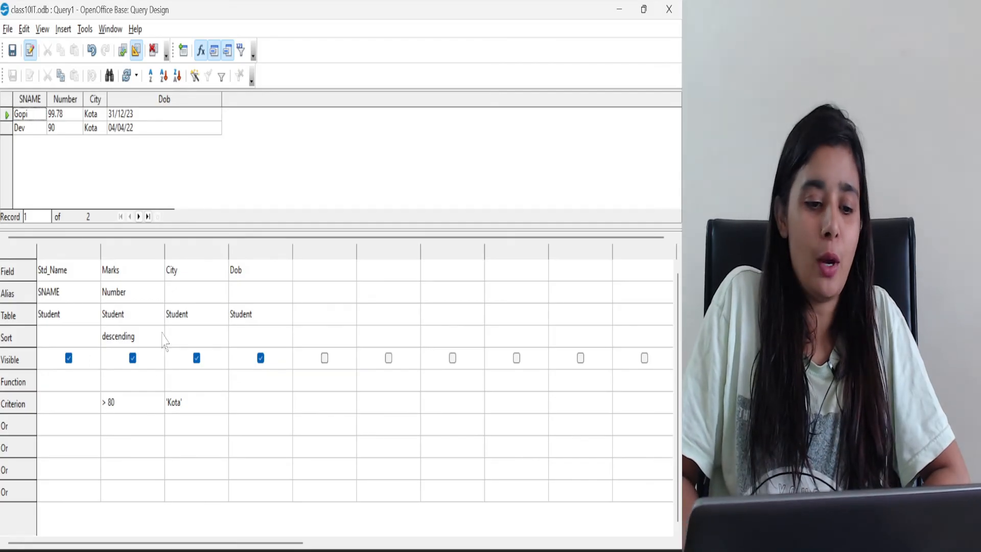
Replace the criterion of the City column with Delhi
left_click(188, 407)
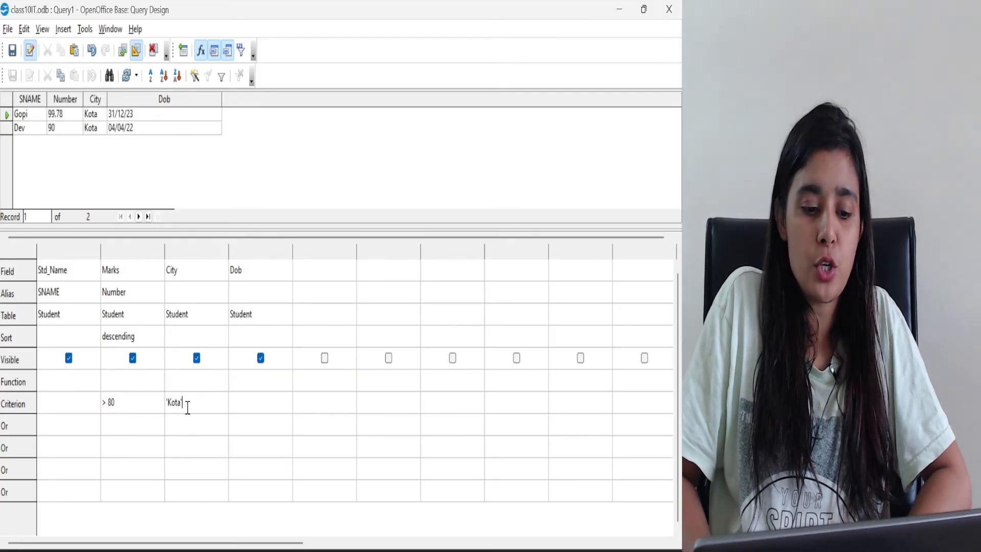
left_click_drag(188, 407, 158, 404)
type("De")
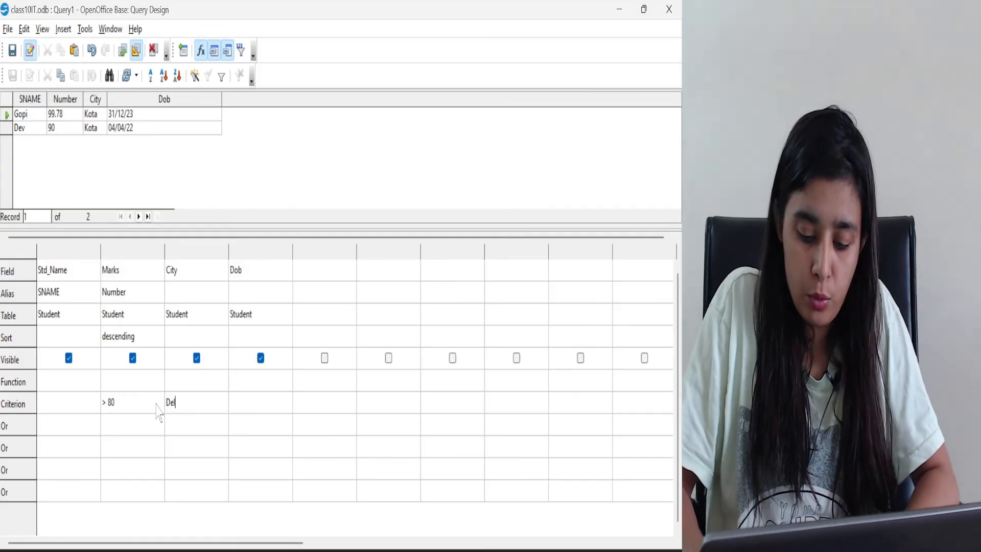
type("lhi")
left_click(155, 402)
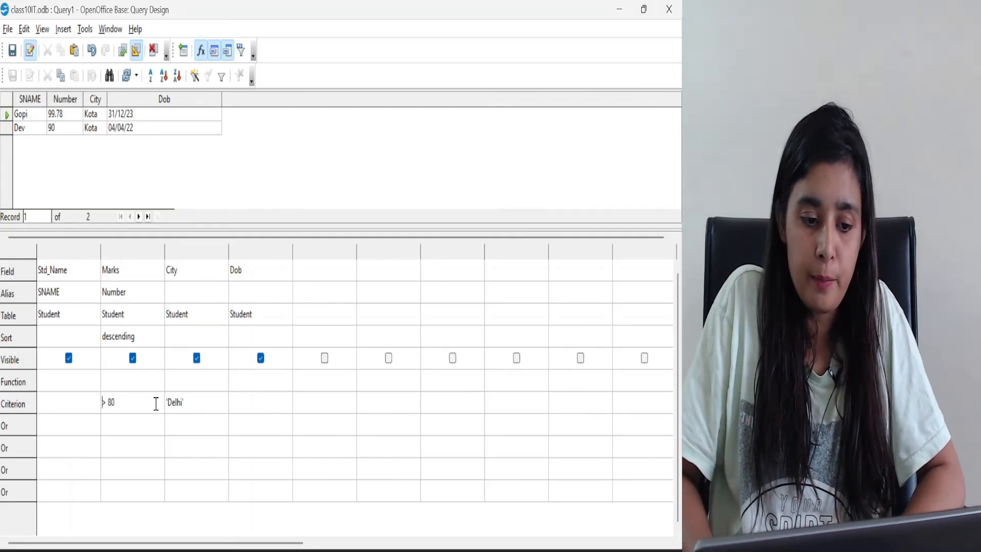
Run the query with the Delhi criterion, clear the criterion of the Marks column, and rerun it
left_click(123, 51)
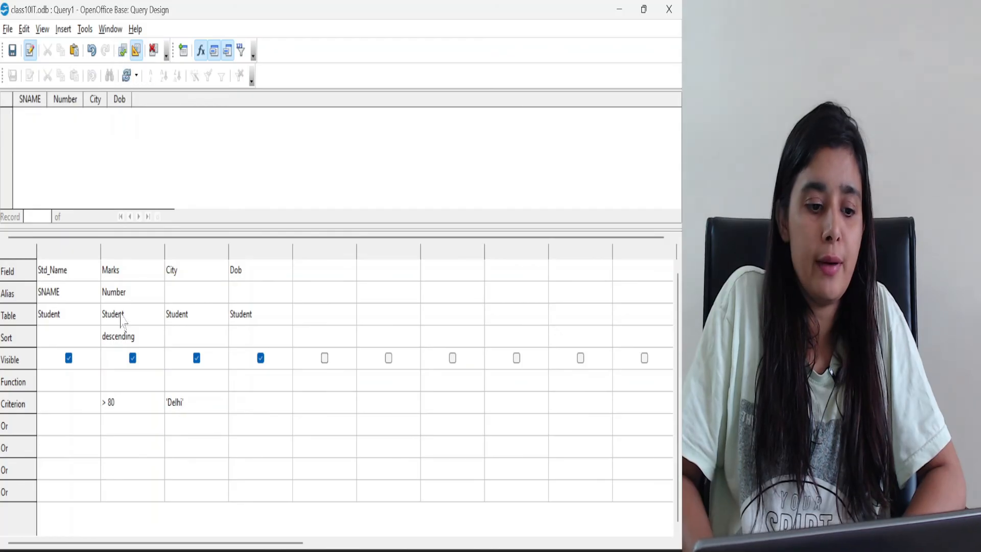
left_click_drag(124, 407, 101, 404)
key("Delete")
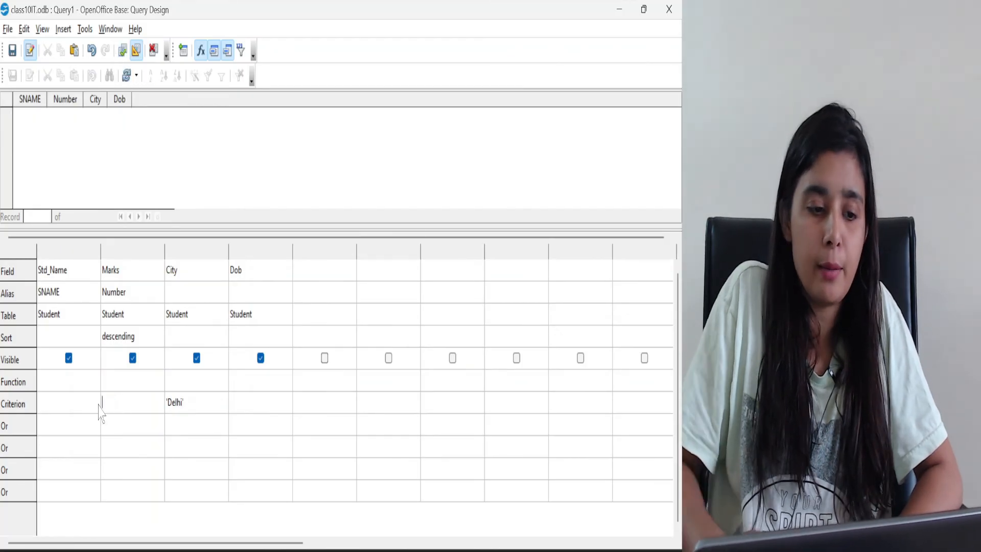
left_click(124, 49)
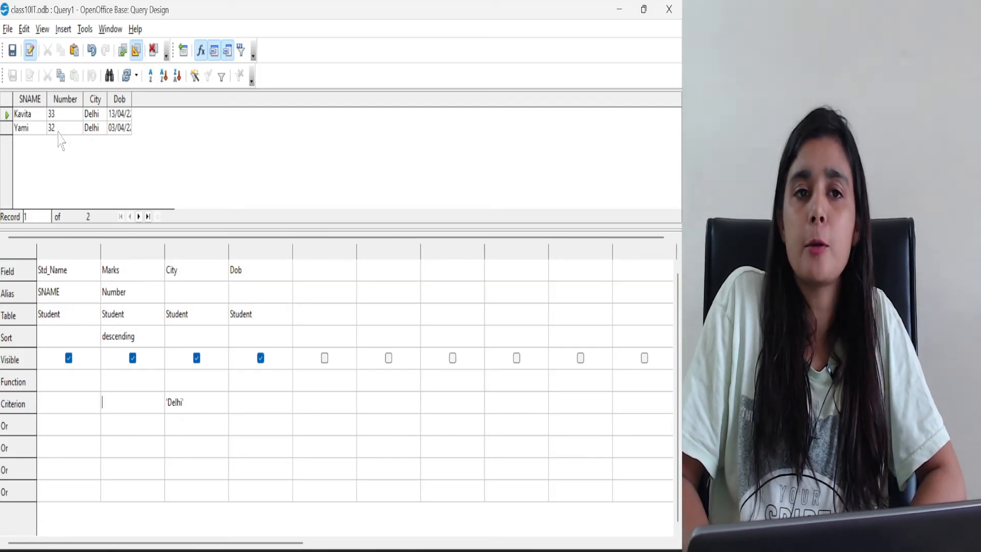
Set the criterion of the Marks column to 32 alongside the Delhi criterion and run the query
left_click(110, 396)
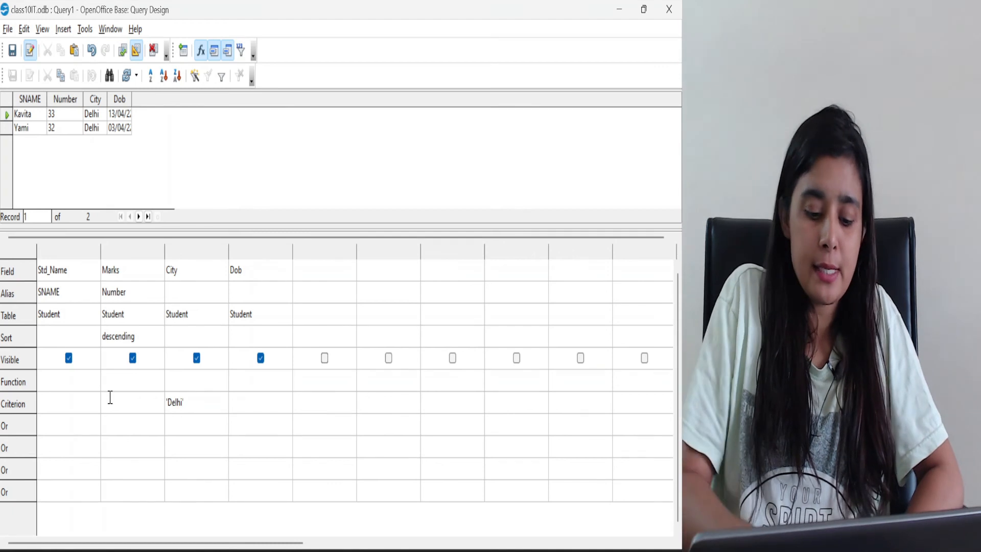
type("32")
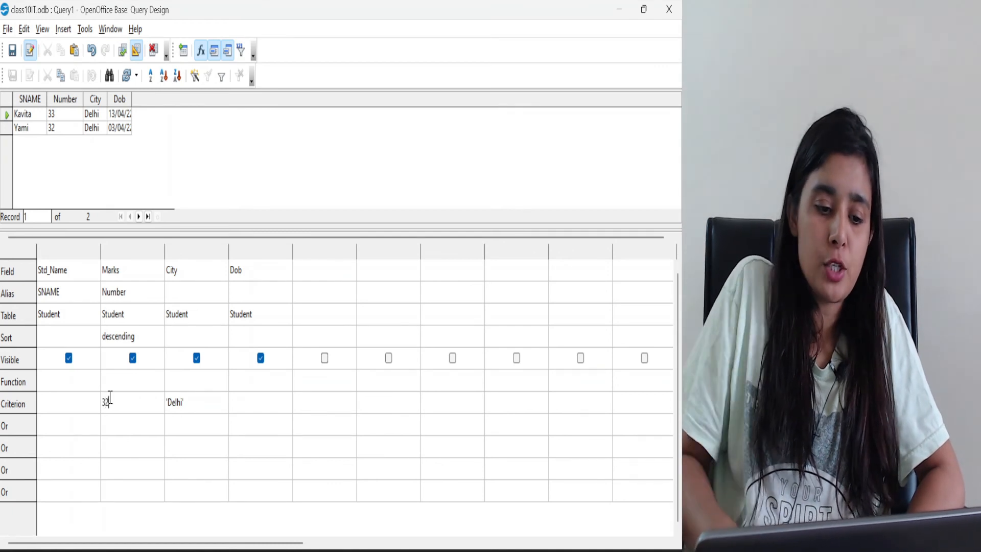
left_click(124, 52)
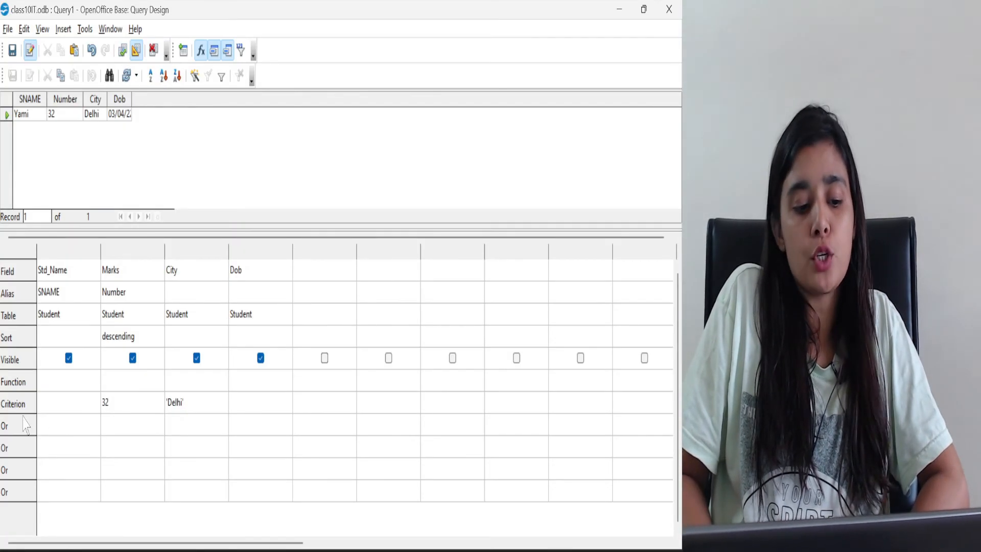
Remove the 32 criterion from the Marks column
left_click(133, 406)
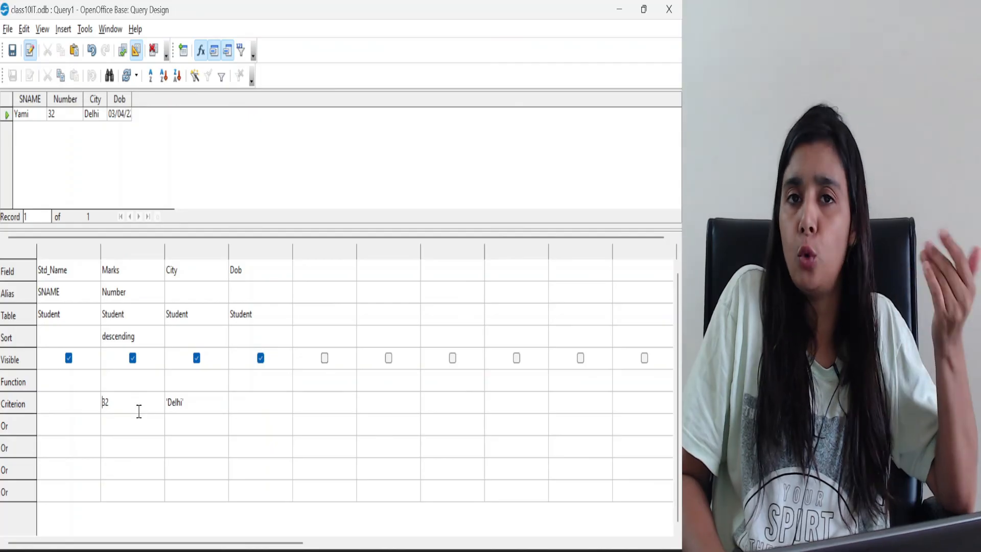
left_click_drag(131, 403, 79, 418)
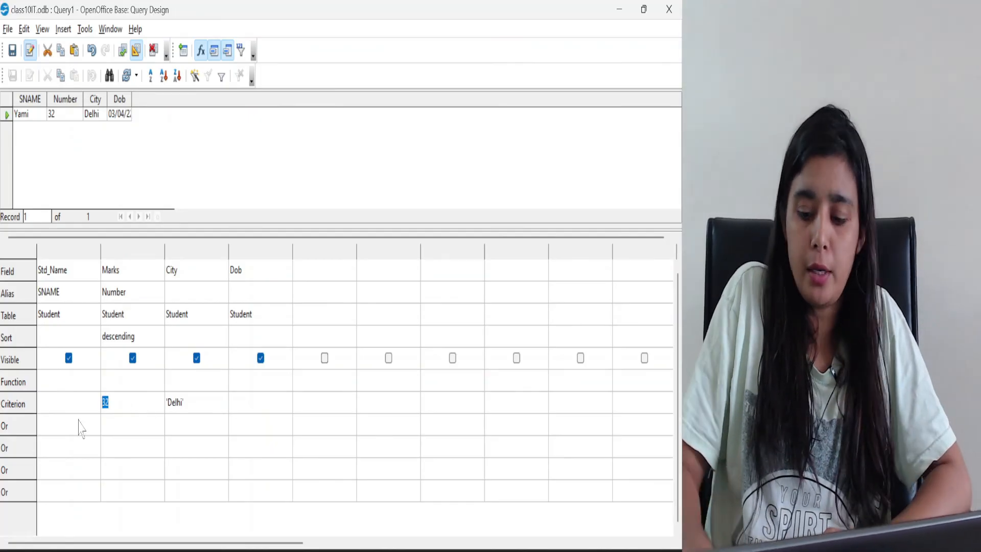
key("BackSpace")
Add Kota as an alternative (Or) criterion below Delhi in the City column and run the query
left_click(180, 423)
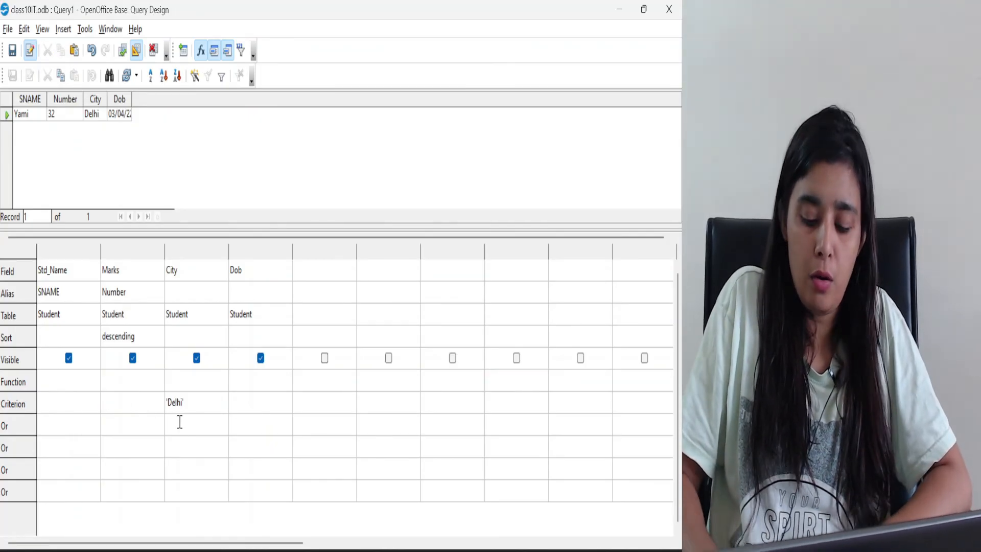
type("Kota")
left_click(139, 404)
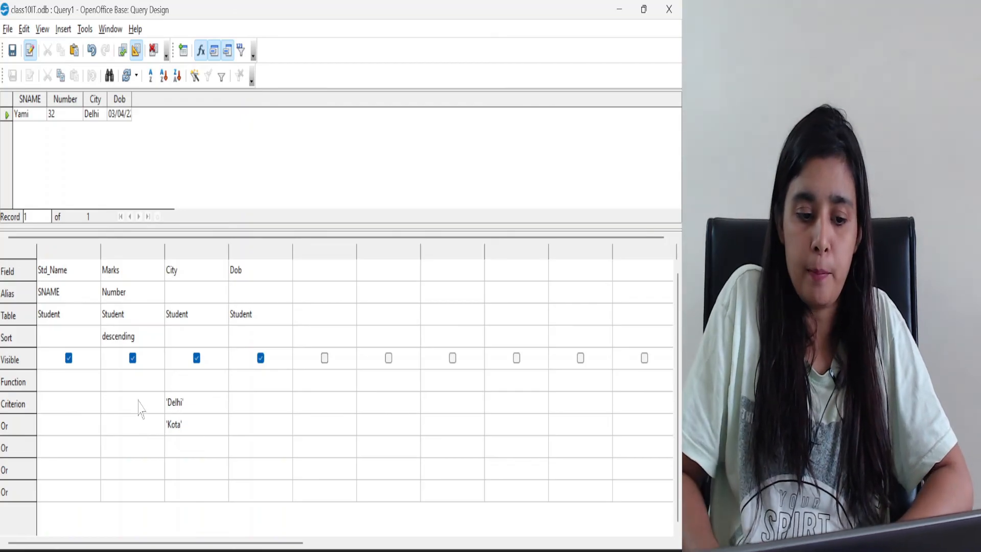
left_click(123, 53)
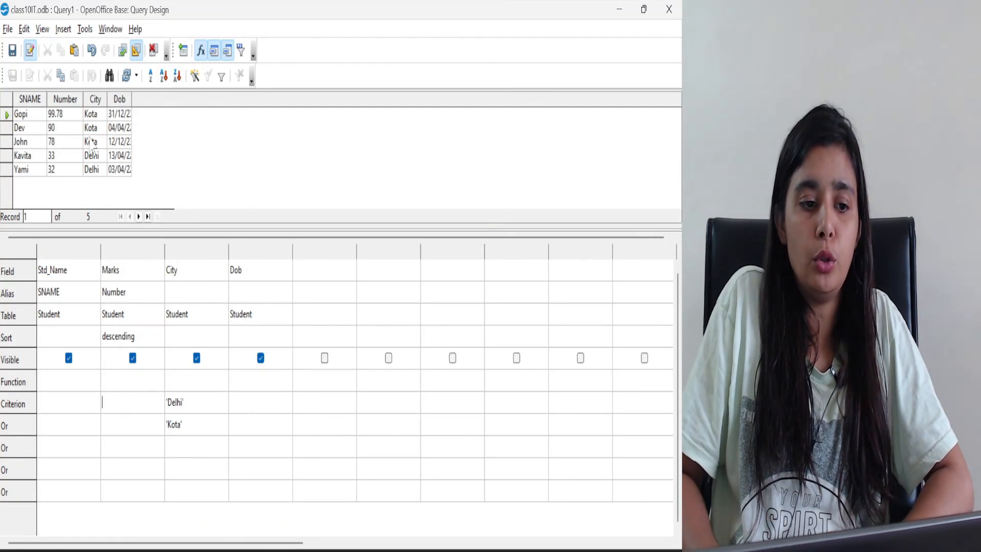